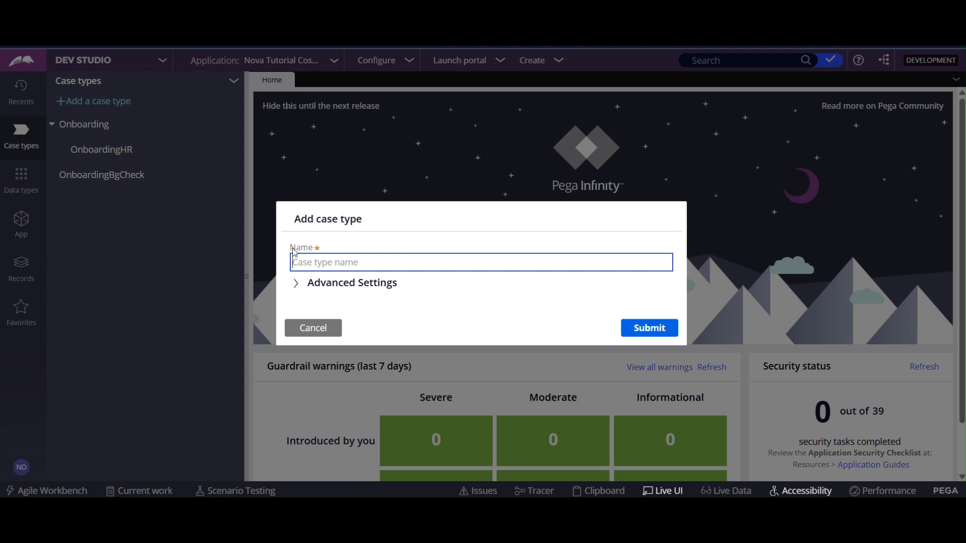
Name the new case type HR Webinars and choose OX18N8-NovaTuto-Work as the pattern class it derives from.
type("HR Webinars")
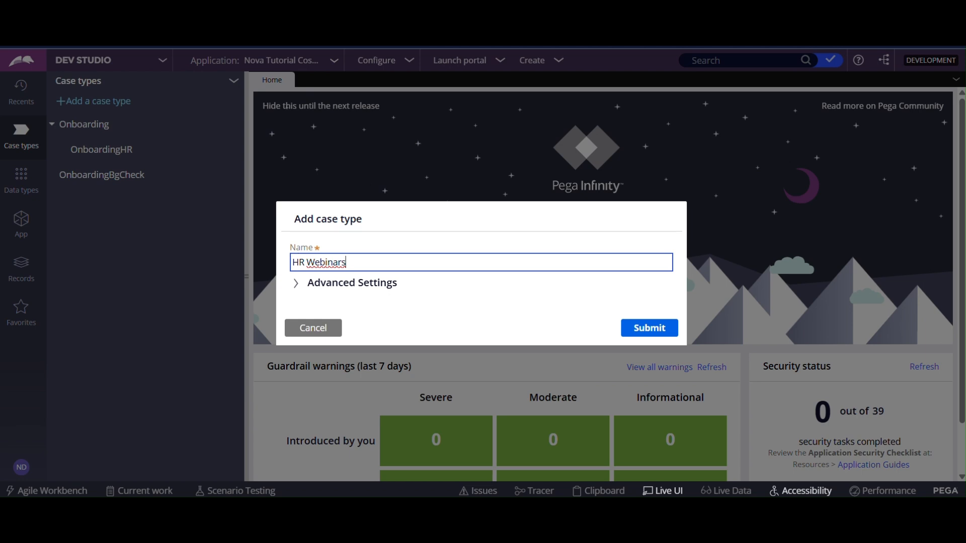
left_click(384, 288)
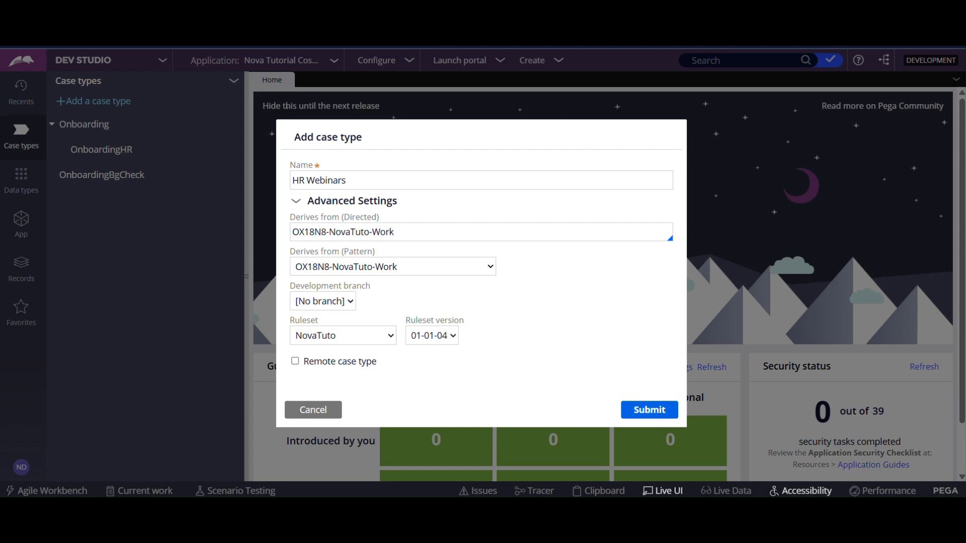
key("Tab")
key("Tab")
key("shift+Tab")
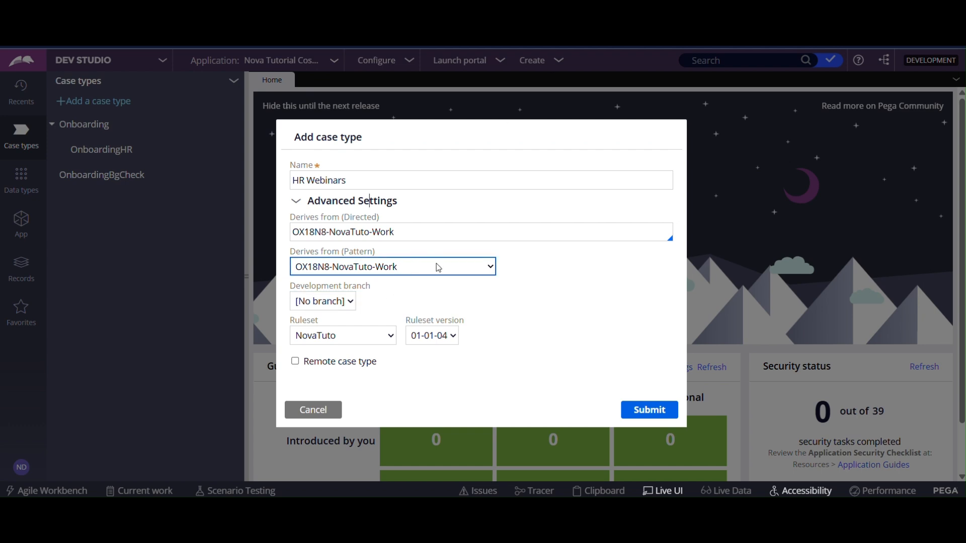
left_click(438, 268)
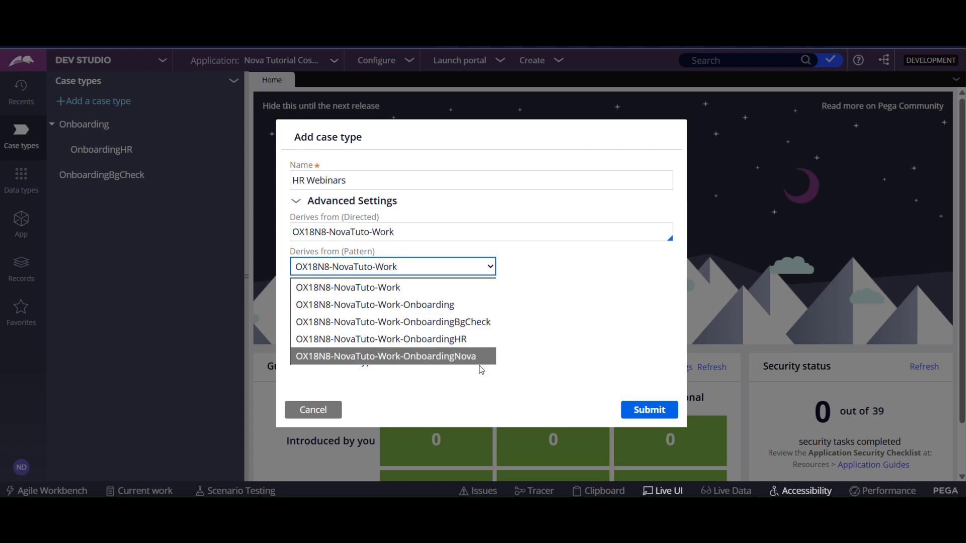
left_click(447, 288)
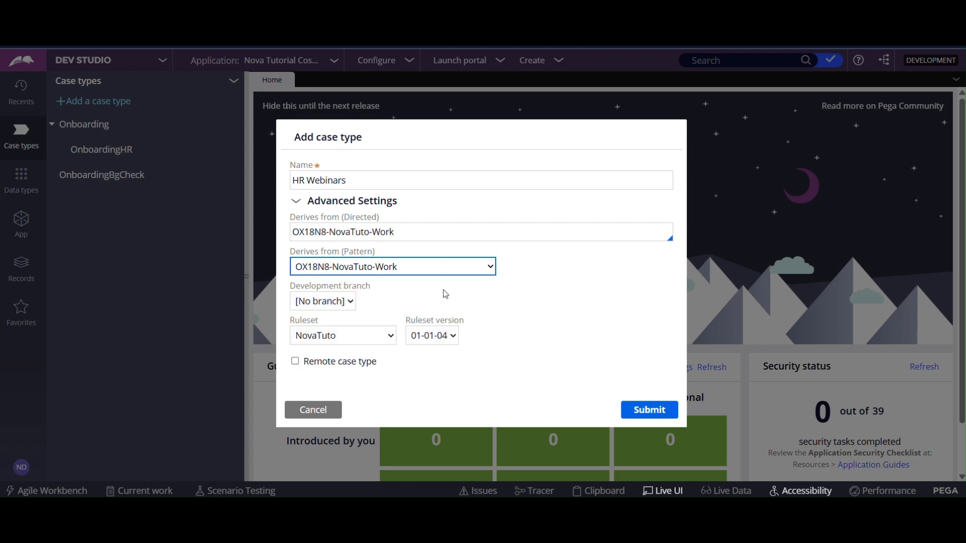
left_click(390, 231)
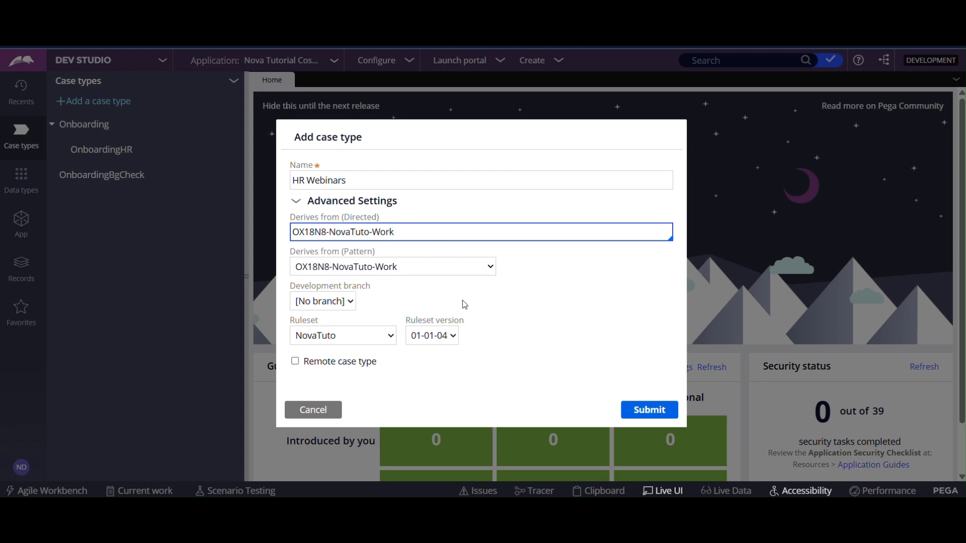
Create the case type with no development branch, in ruleset NovaTuto version 01-01-04.
left_click(351, 301)
left_click(351, 301)
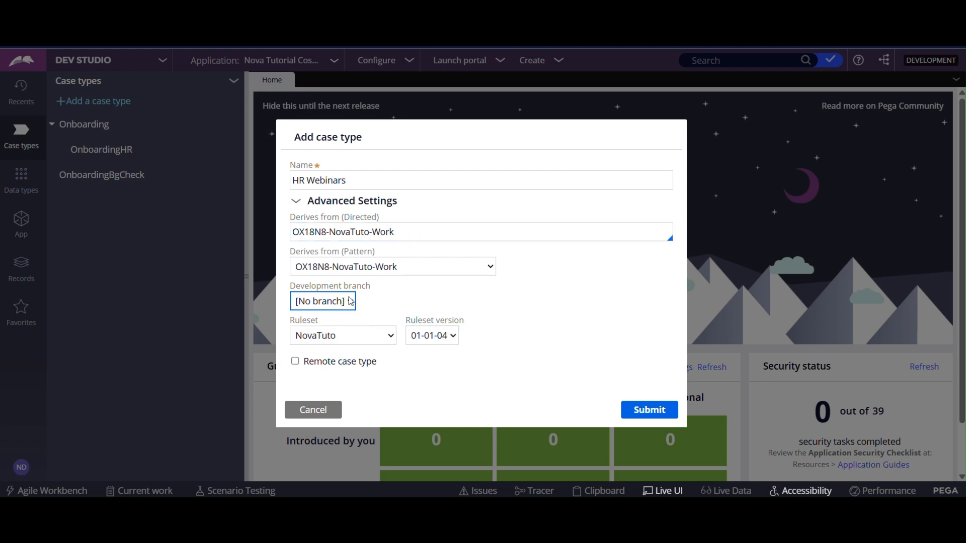
left_click(374, 342)
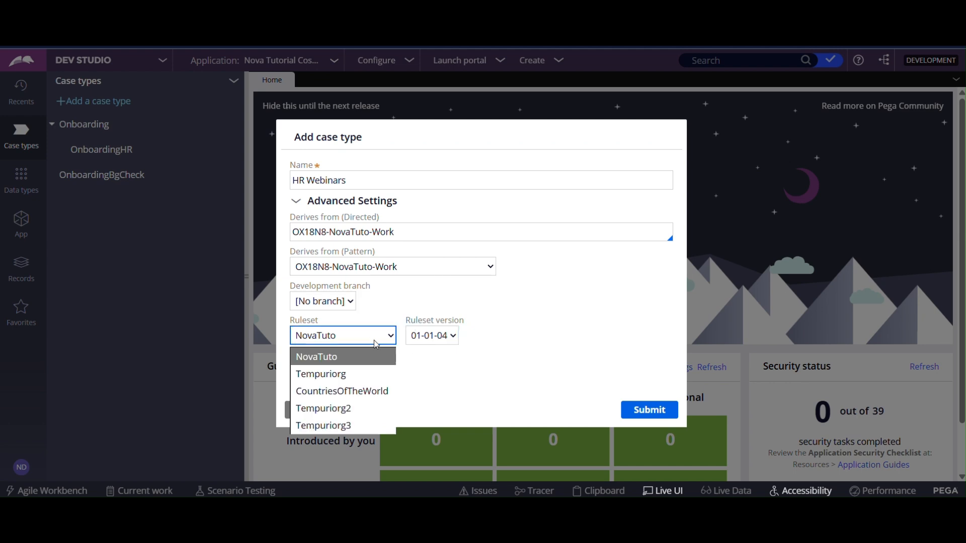
left_click(475, 377)
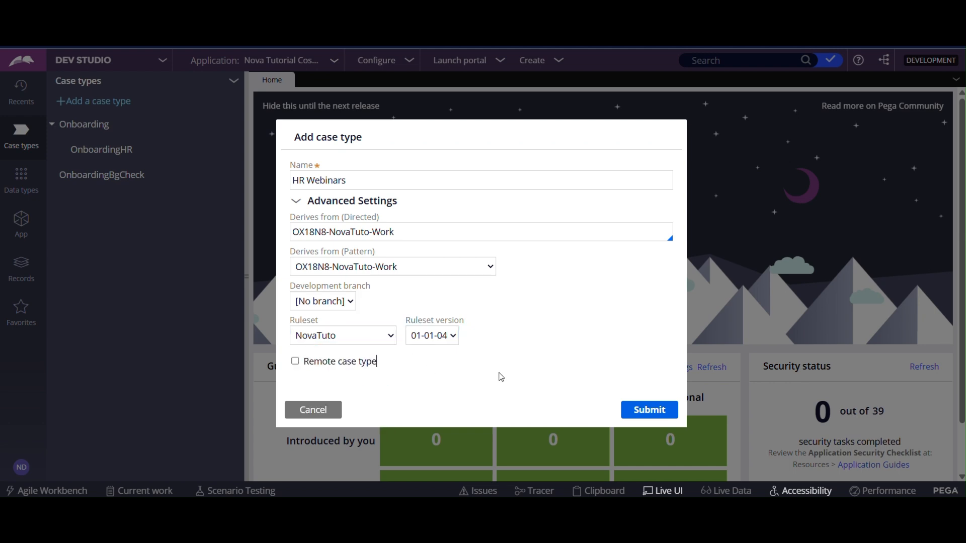
left_click(448, 335)
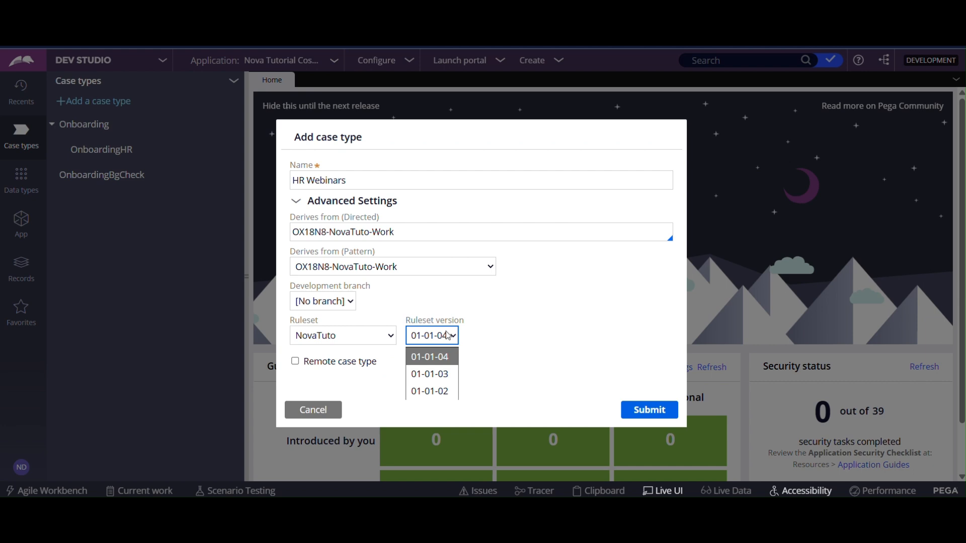
left_click(541, 331)
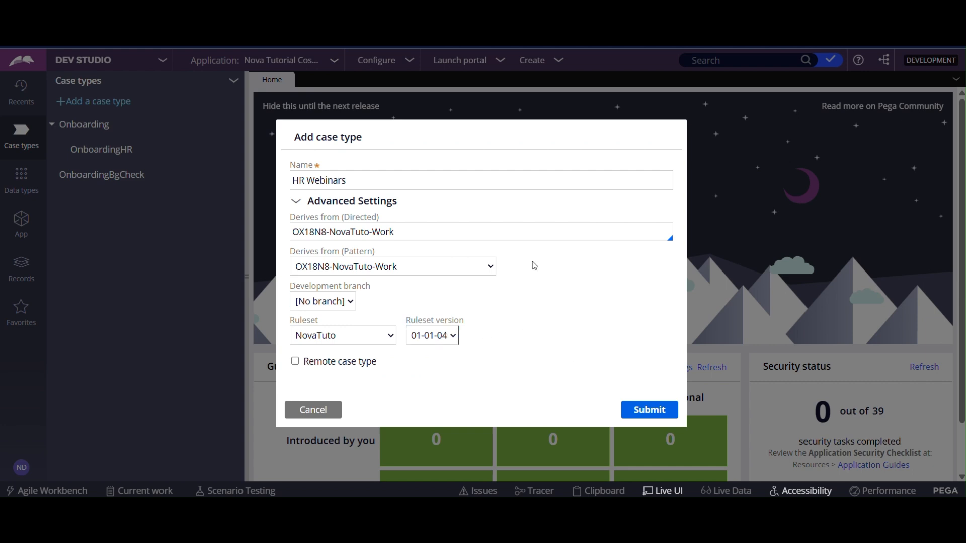
left_click(630, 412)
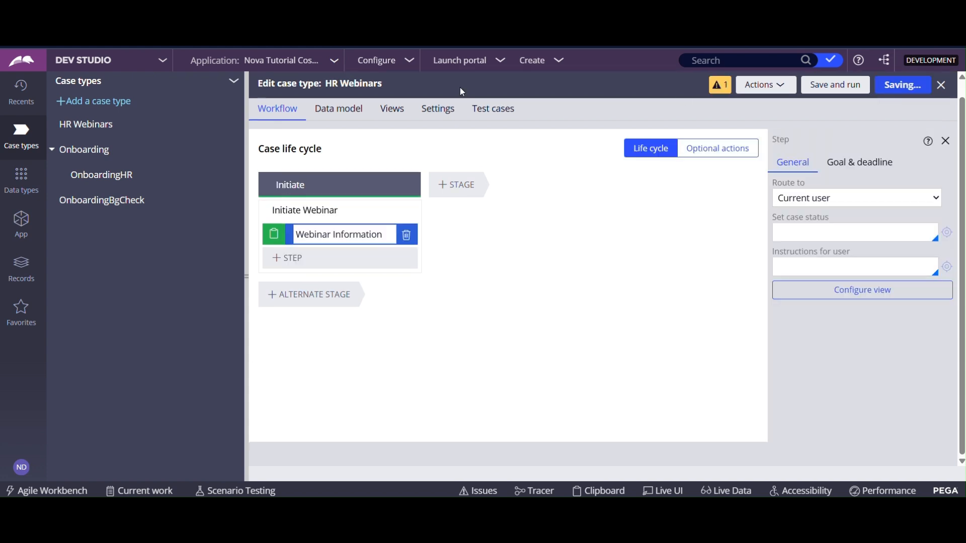
Switch to App Studio and open the HR Webinars case type.
left_click(162, 60)
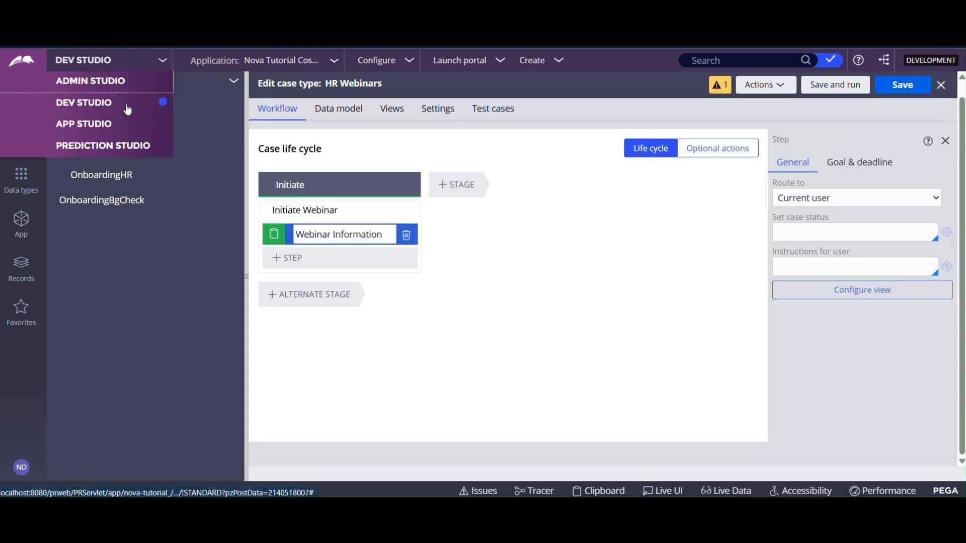
left_click(105, 125)
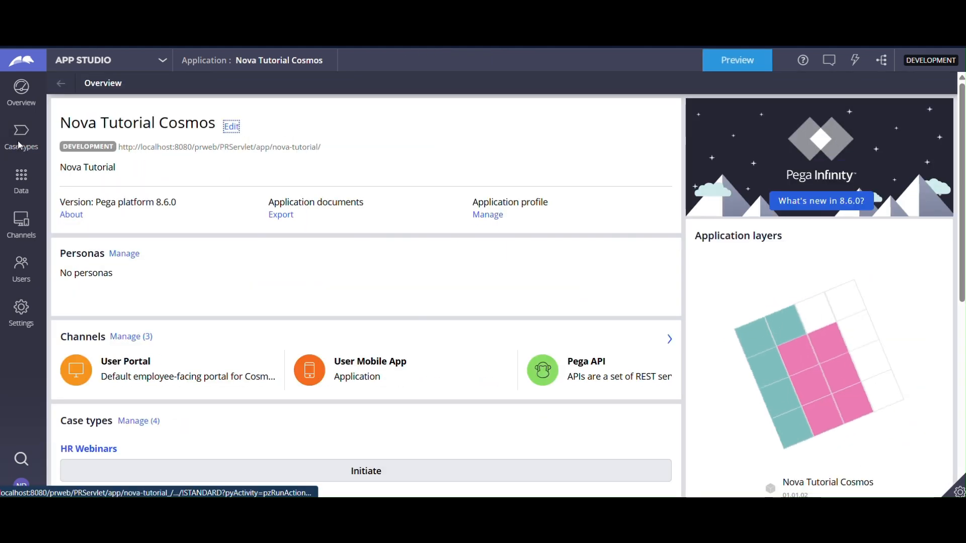
left_click(20, 145)
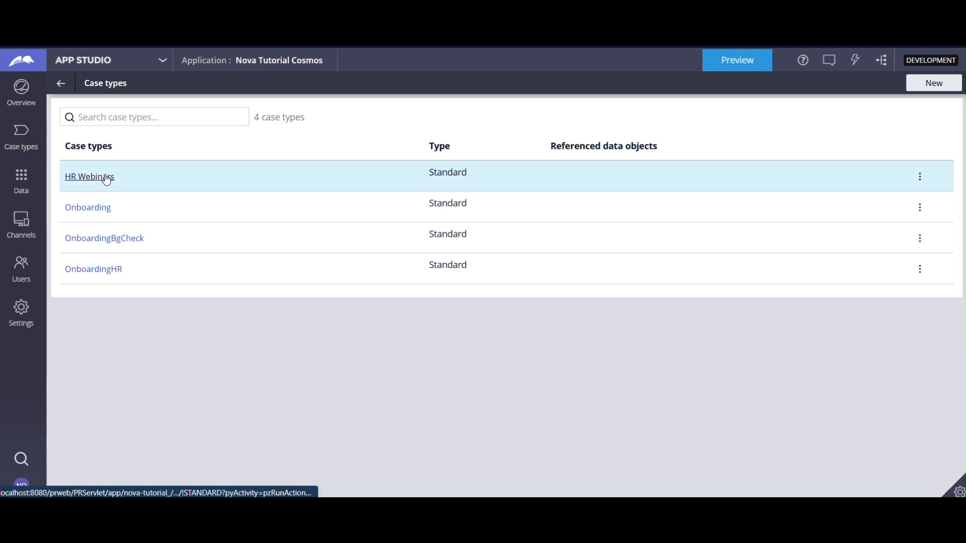
left_click(103, 176)
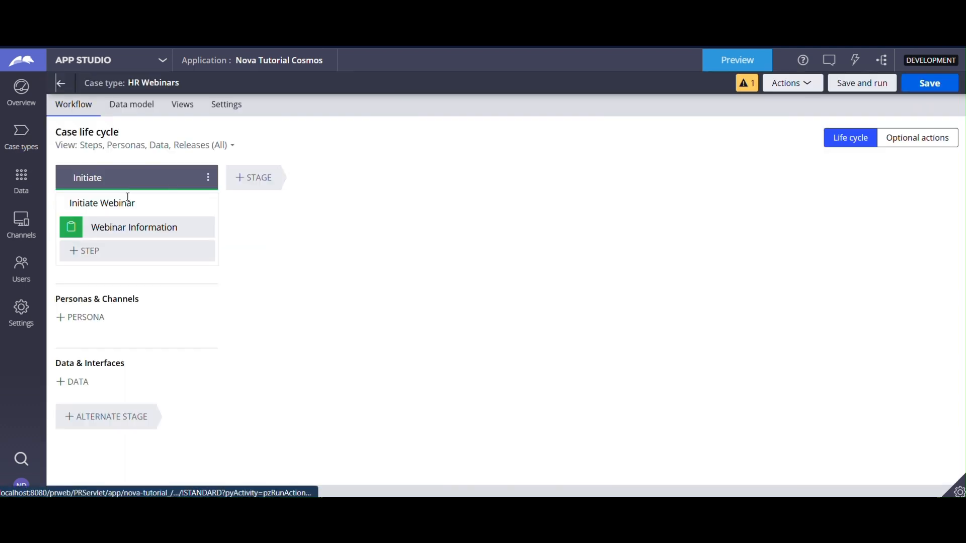
Examine the view configuration of the Webinar Information step, leaving it without changes.
left_click(133, 227)
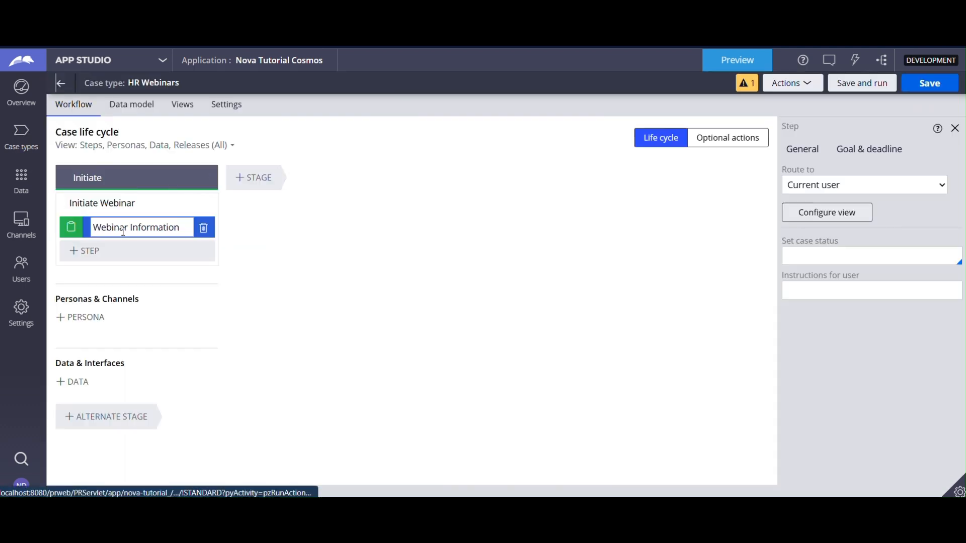
left_click(829, 212)
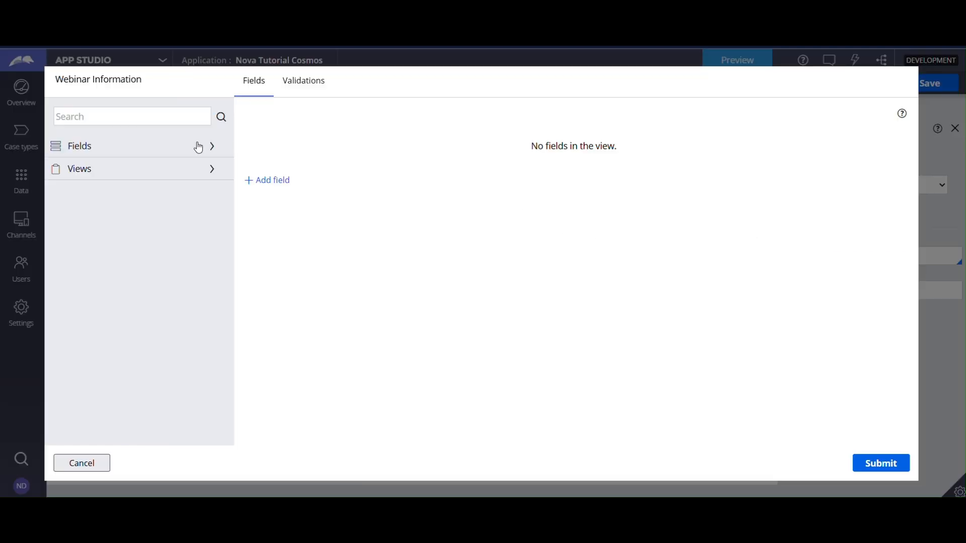
left_click(66, 463)
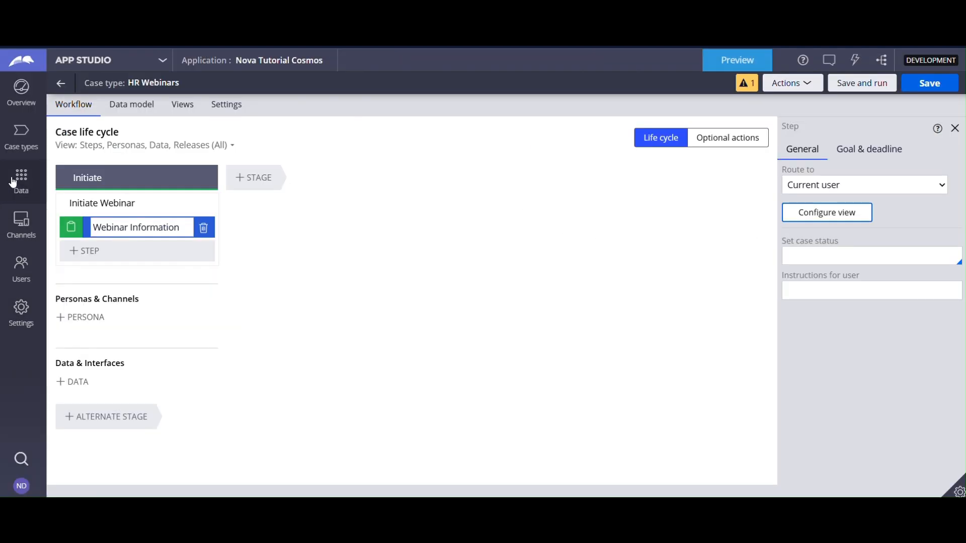
Set up a new data object named Webinar Info that reuses assets from Implementation data class.
left_click(21, 177)
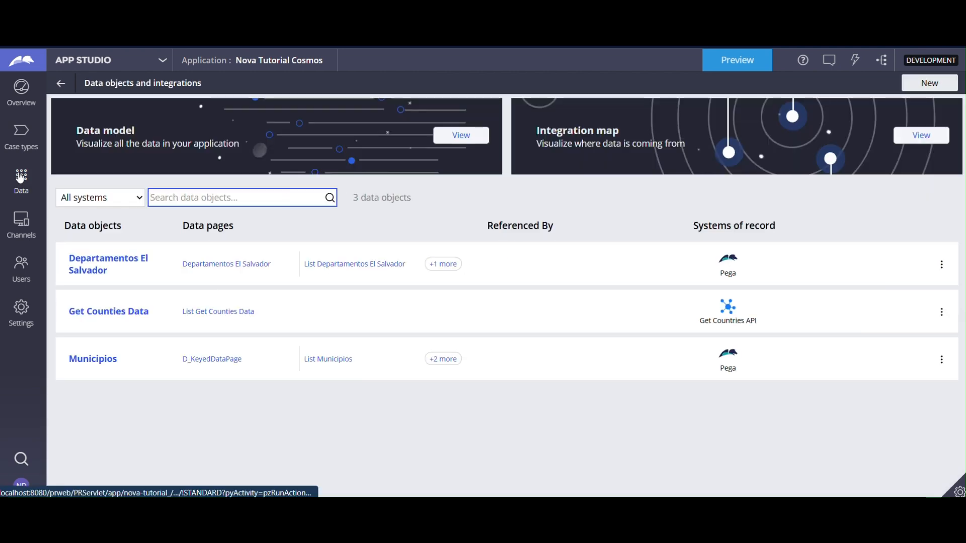
left_click(466, 134)
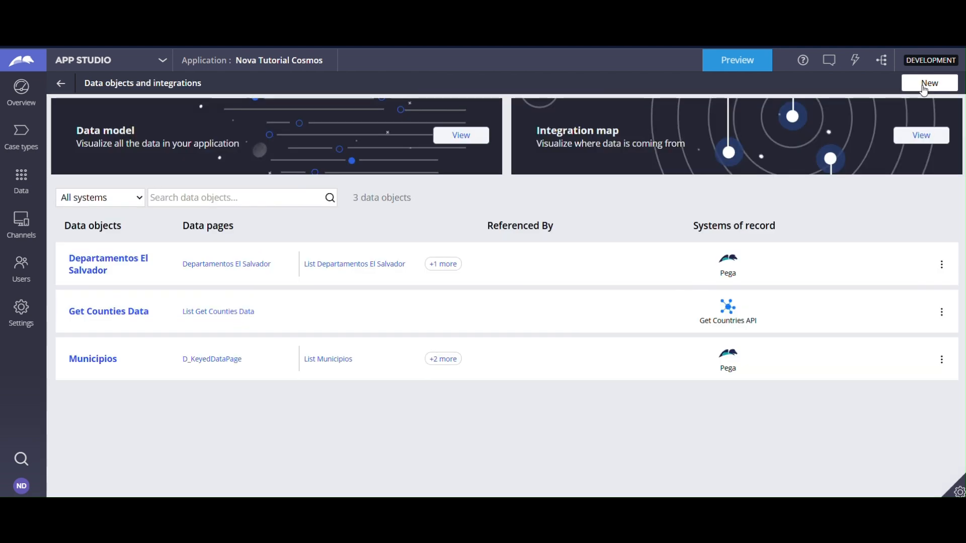
left_click(928, 84)
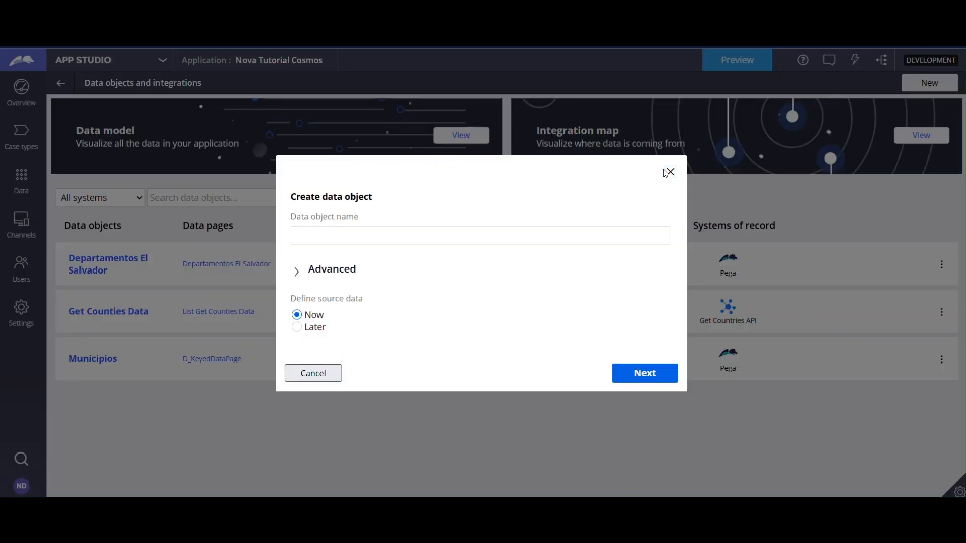
left_click(364, 232)
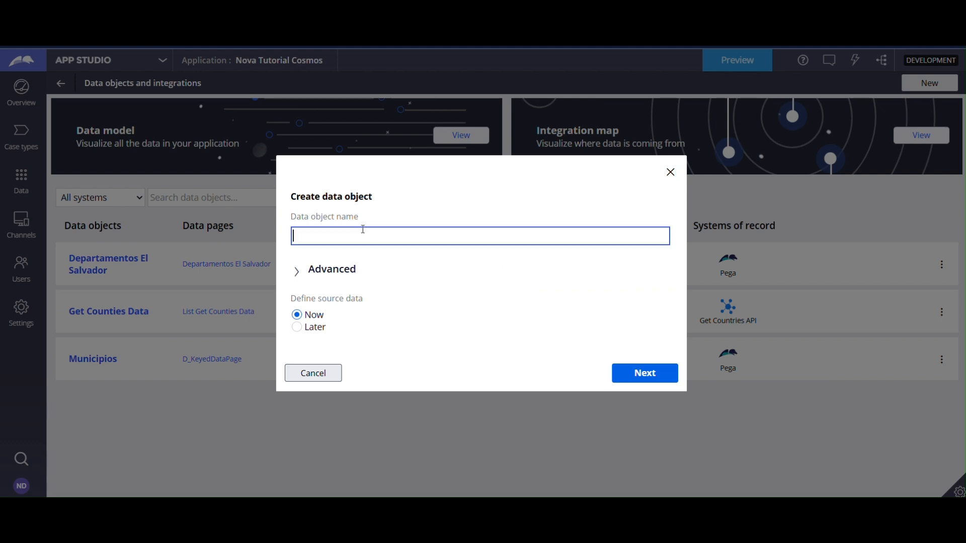
type("Webinar Info")
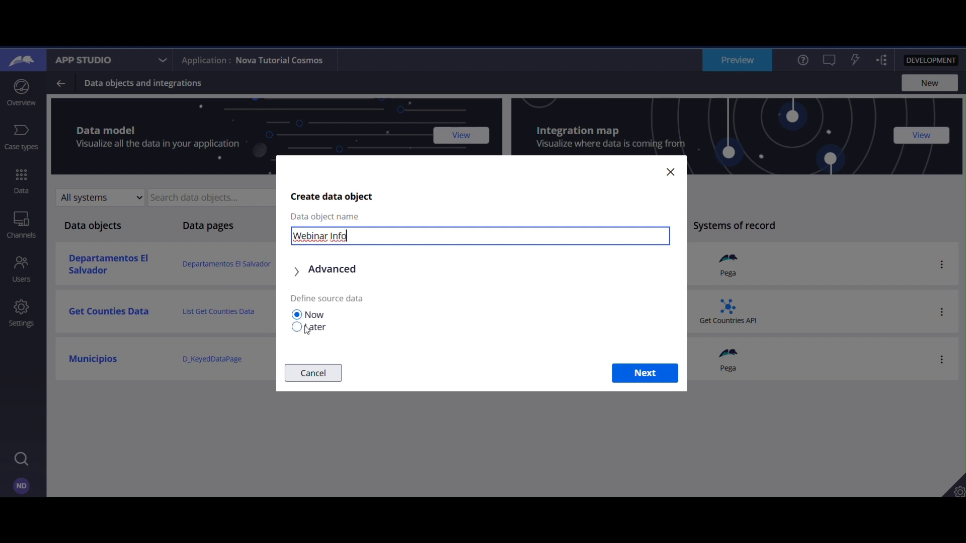
left_click(296, 272)
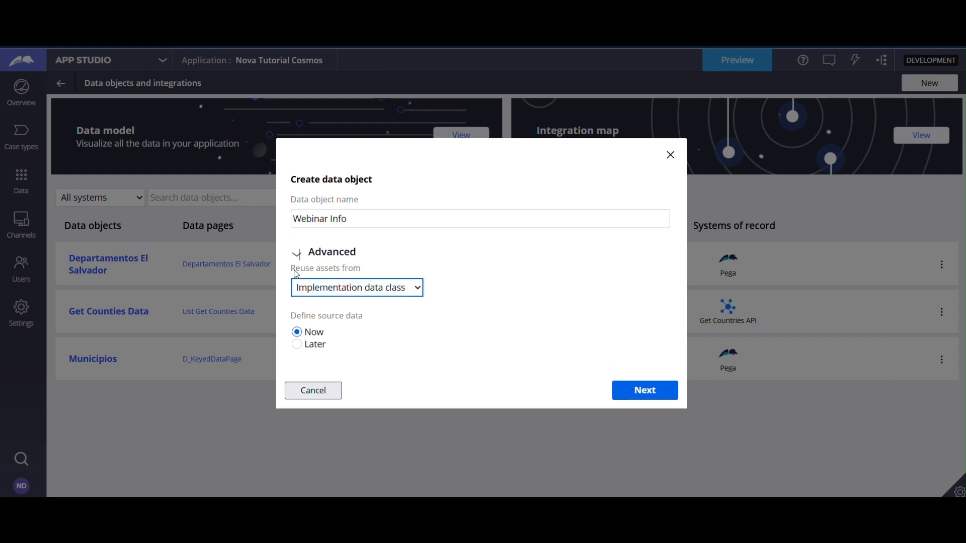
left_click(325, 289)
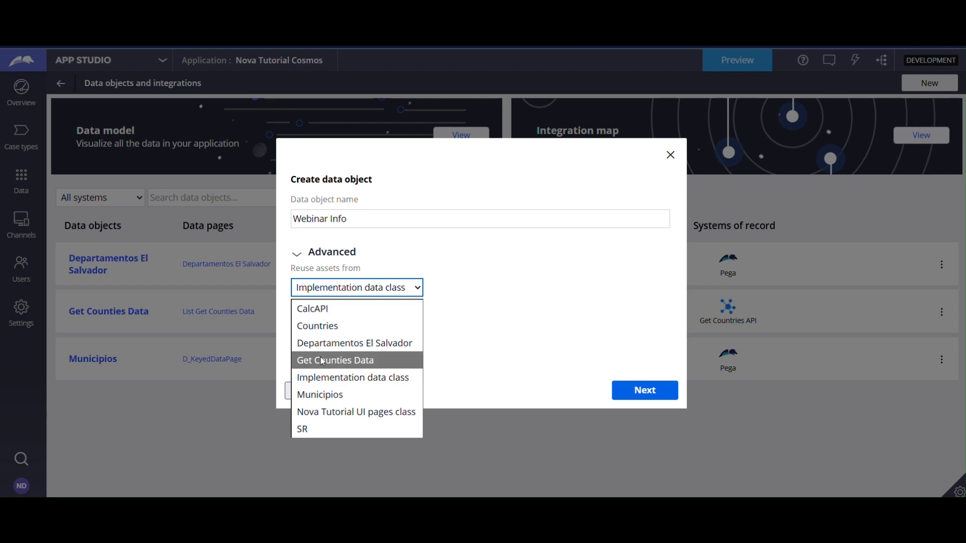
left_click(324, 377)
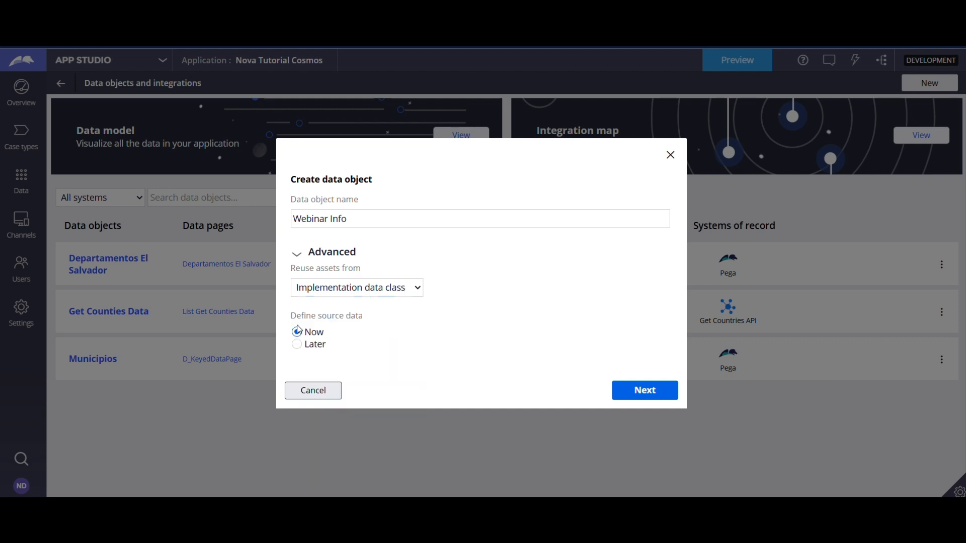
Create the data object with Pega as its source system and without a spreadsheet data model, and save it.
left_click(644, 391)
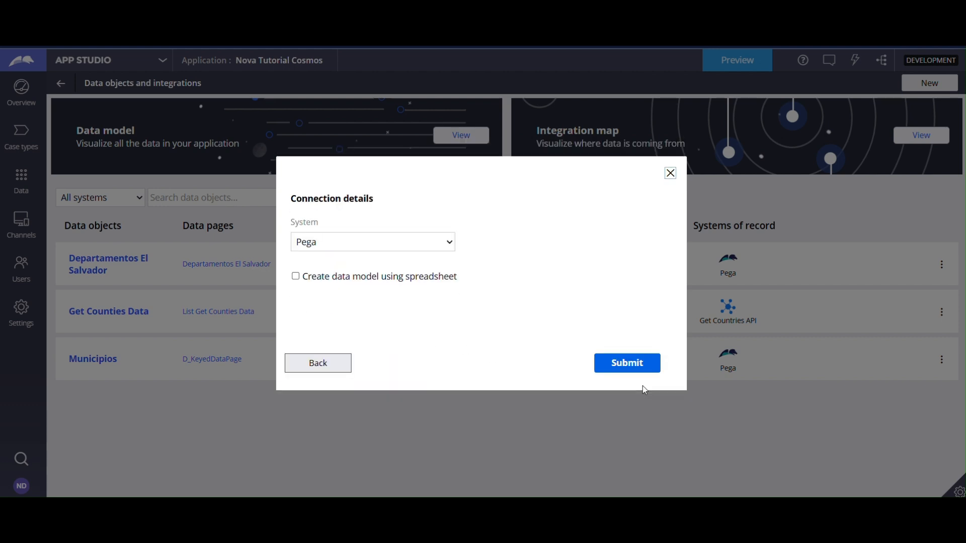
left_click(374, 242)
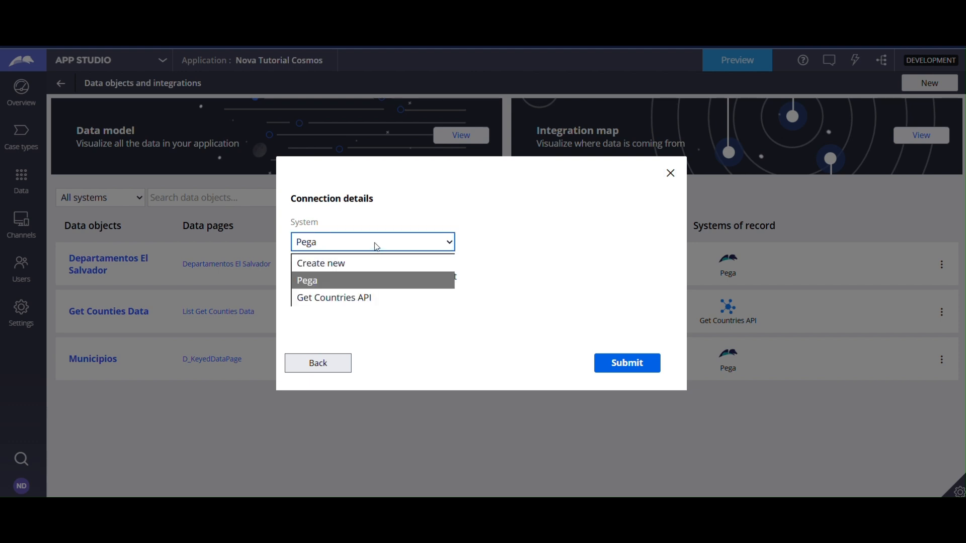
left_click(374, 243)
left_click(530, 314)
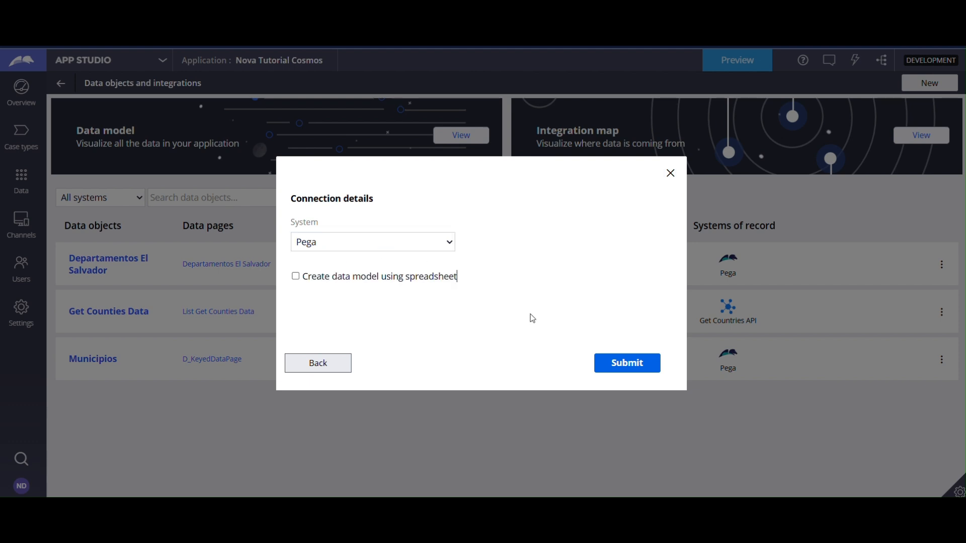
left_click(605, 371)
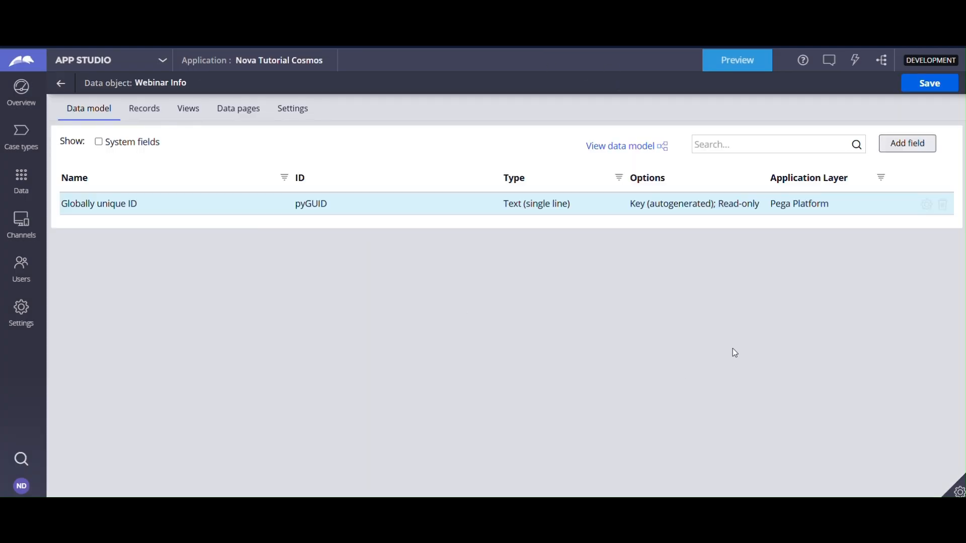
left_click(912, 84)
Open the application's data model and start a new field named Webinar on the HR Webinars case type.
left_click(62, 84)
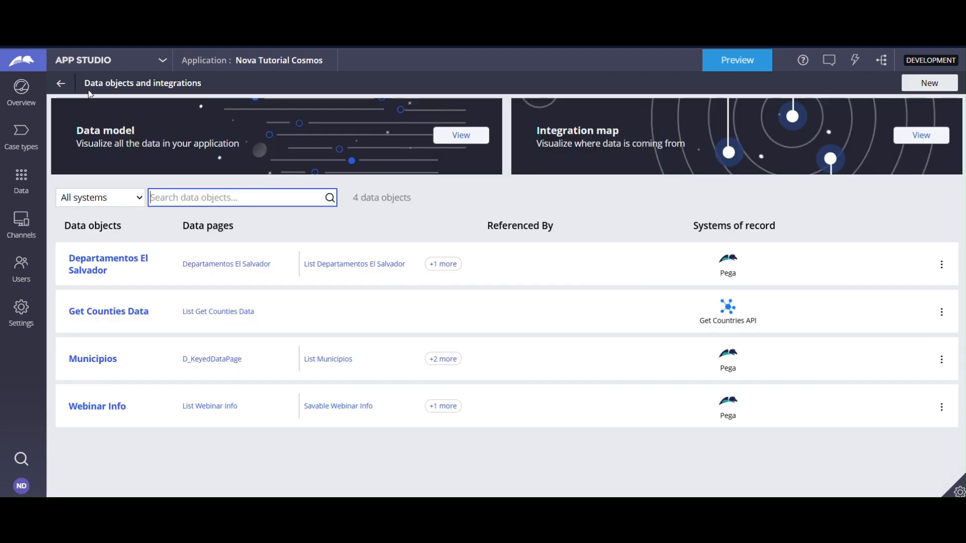
left_click(462, 132)
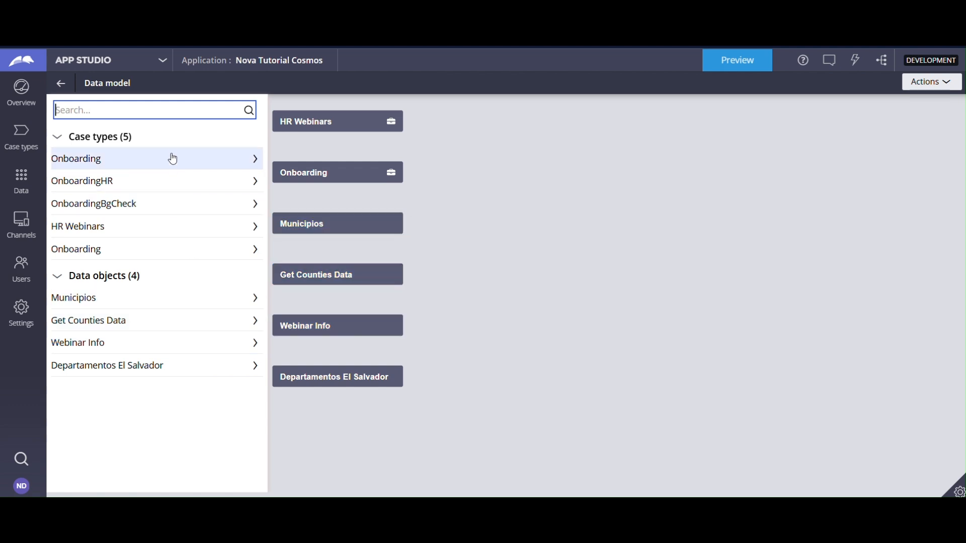
left_click(255, 227)
left_click(236, 136)
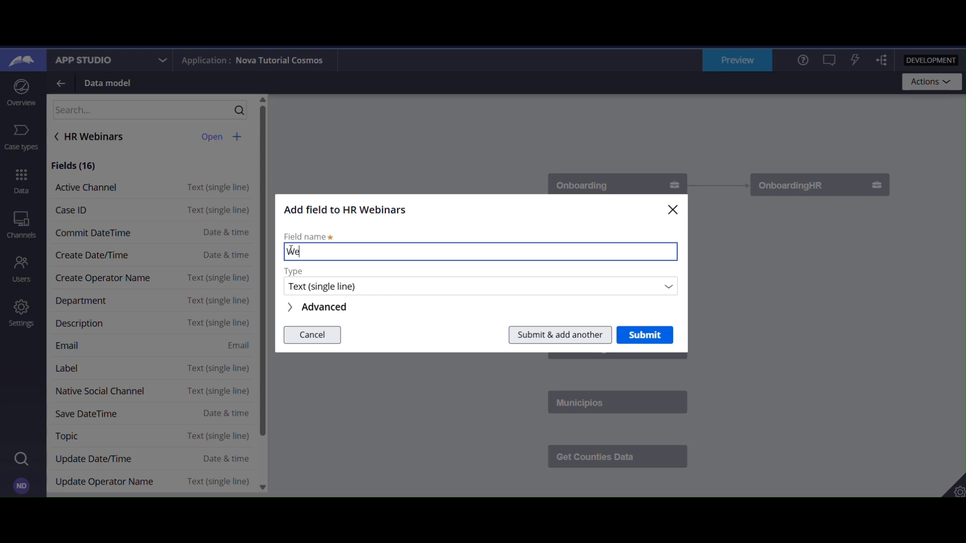
type("Webinar IN")
Set the Webinar field's type to Data reference with Webinar Info as its data object and expand the advanced settings.
left_click(667, 288)
scroll(564, 351, "down", 5)
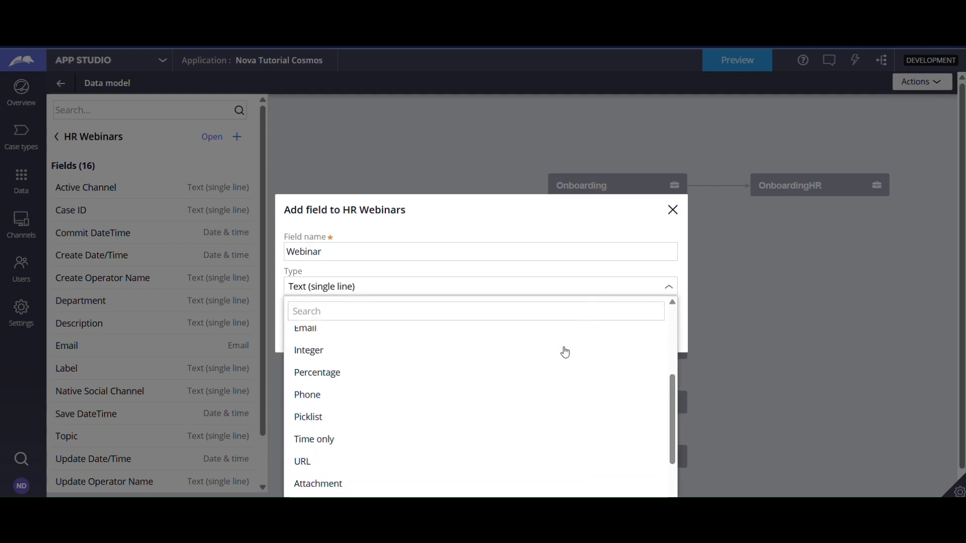
scroll(543, 403, "down", 1)
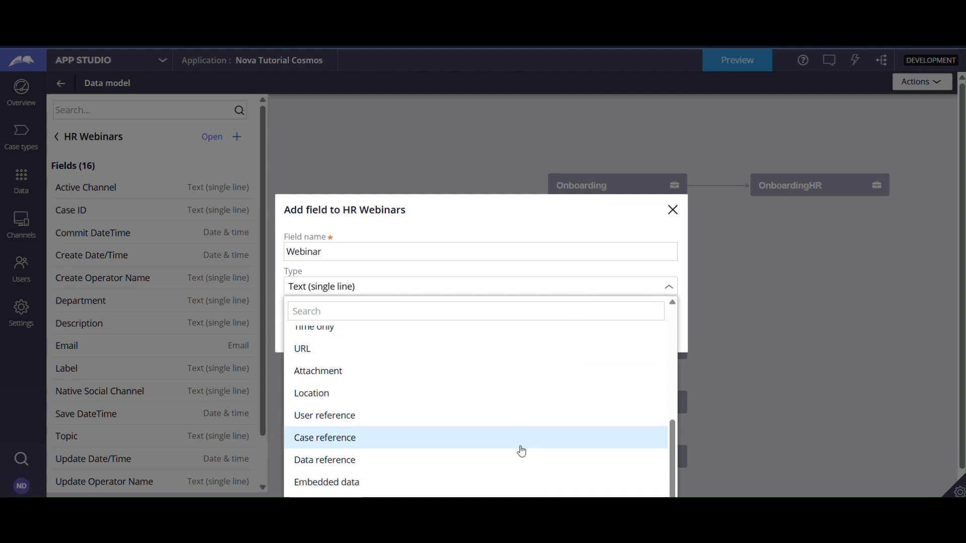
left_click(477, 468)
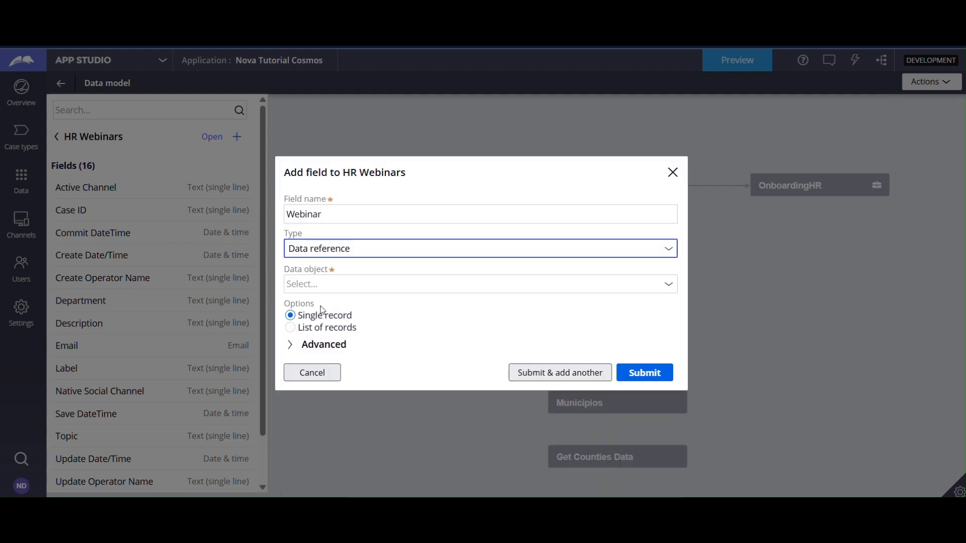
left_click(565, 283)
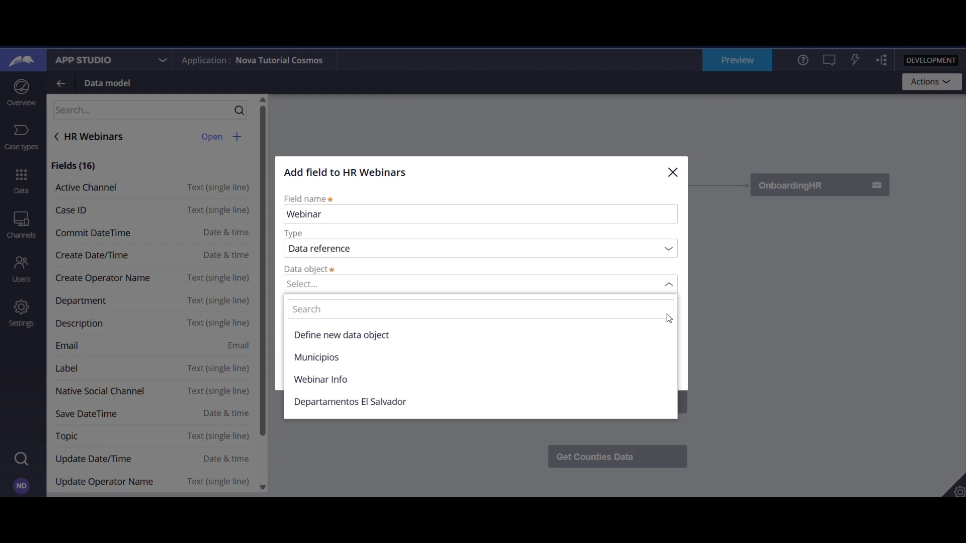
left_click(563, 380)
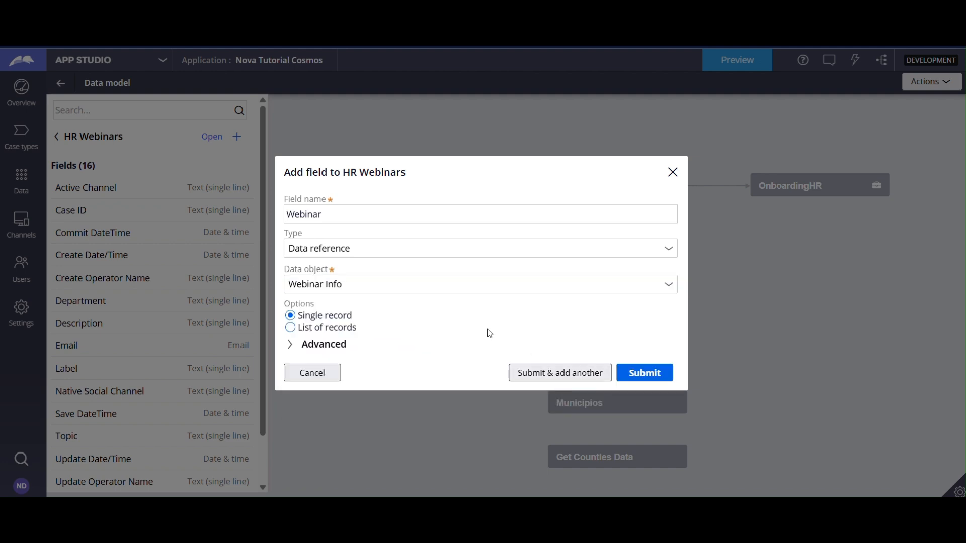
left_click(326, 345)
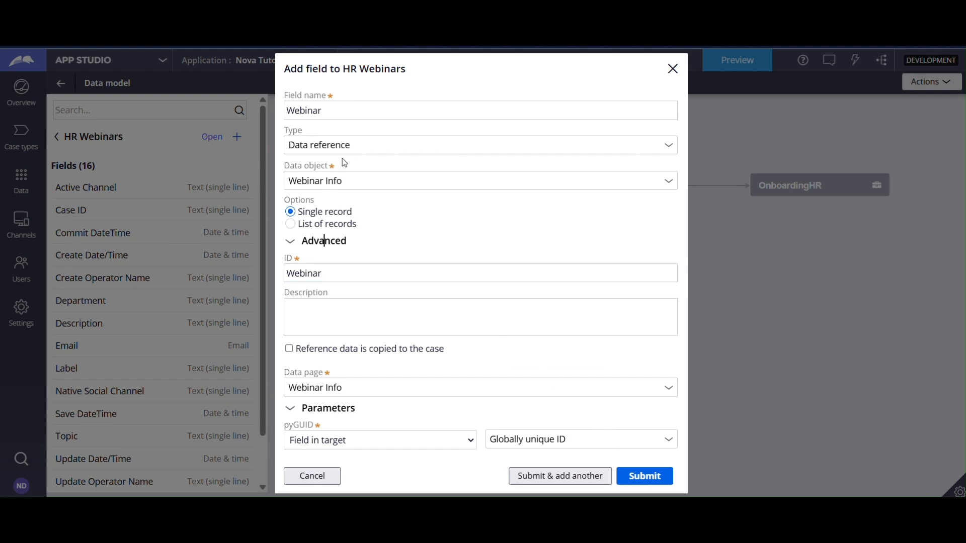
Set the Webinar field's type to Embedded data with Webinar Info as its data object and submit the field.
left_click(356, 146)
scroll(365, 272, "down", 5)
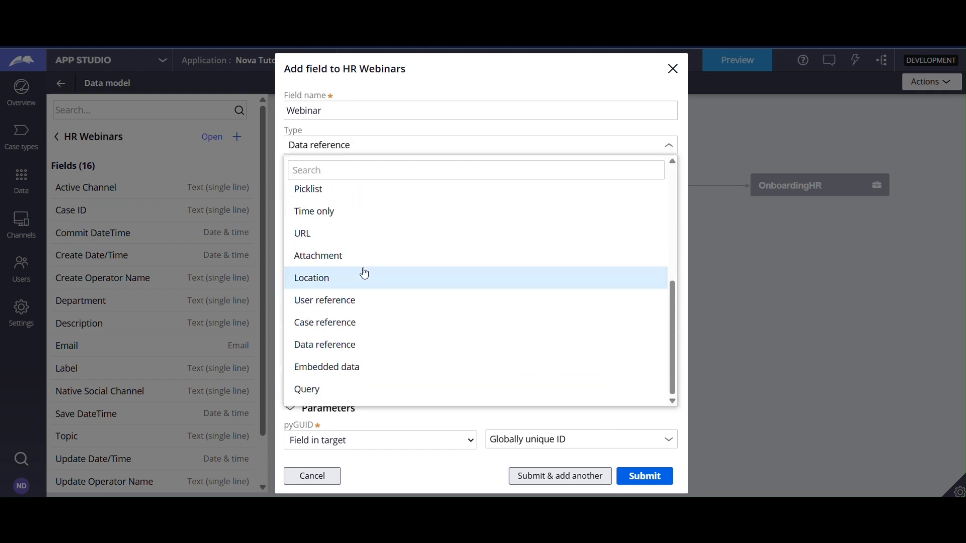
left_click(344, 368)
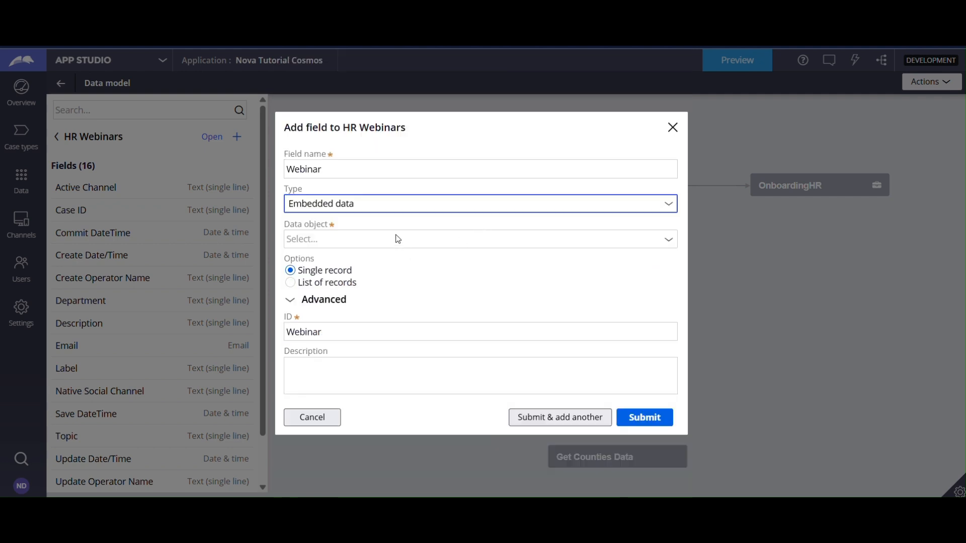
left_click(397, 232)
left_click(401, 356)
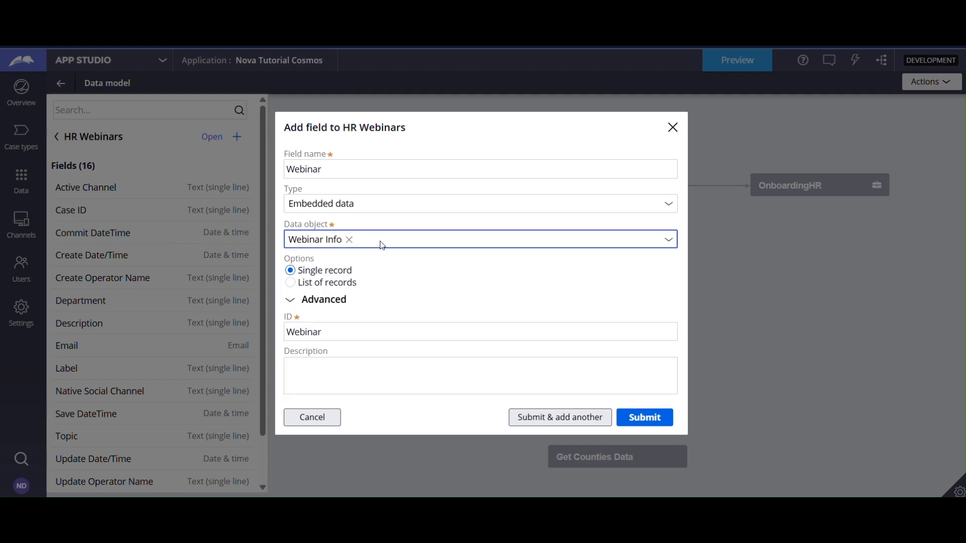
left_click(629, 421)
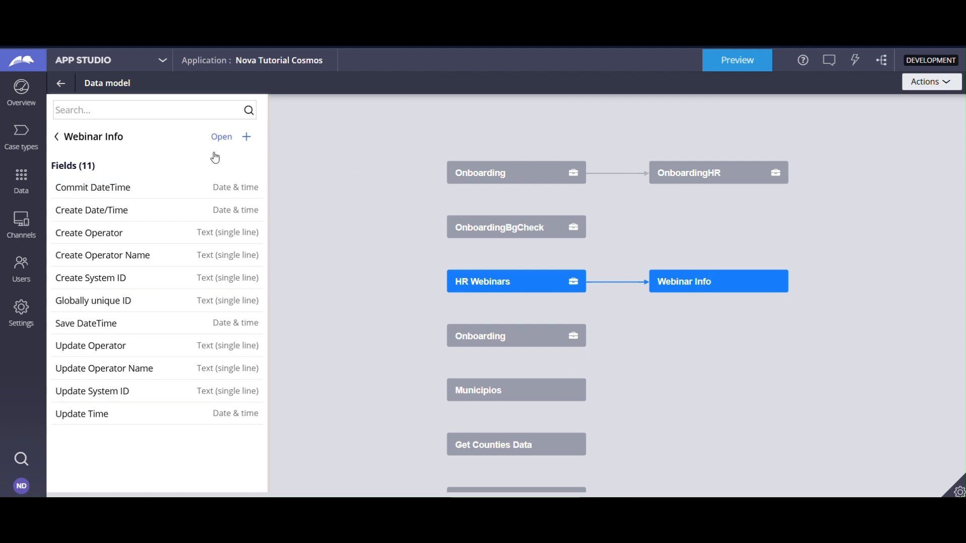
Add a single-line text field named Email to the Webinar Info data object.
left_click(247, 136)
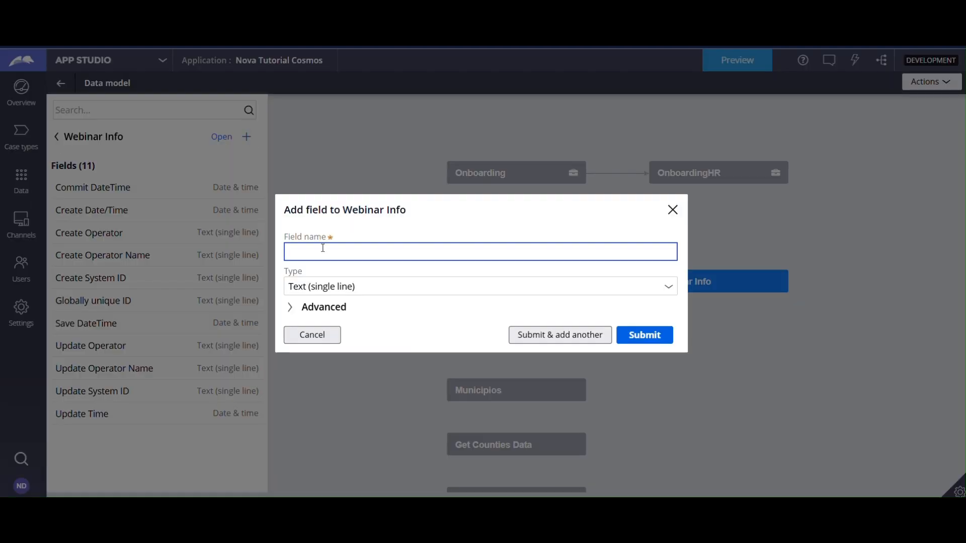
type("Emai")
key("Tab")
key("Tab")
key("Tab")
key("Tab")
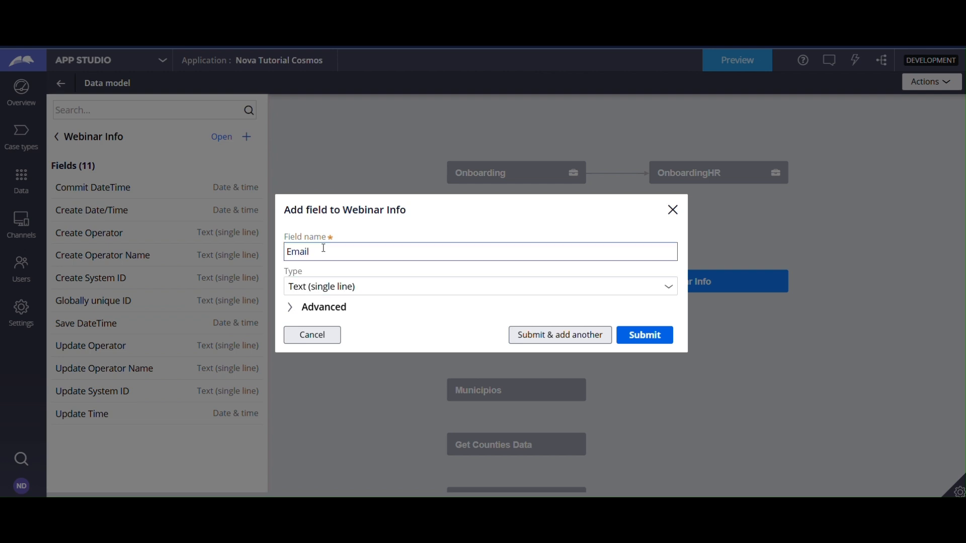
key("Return")
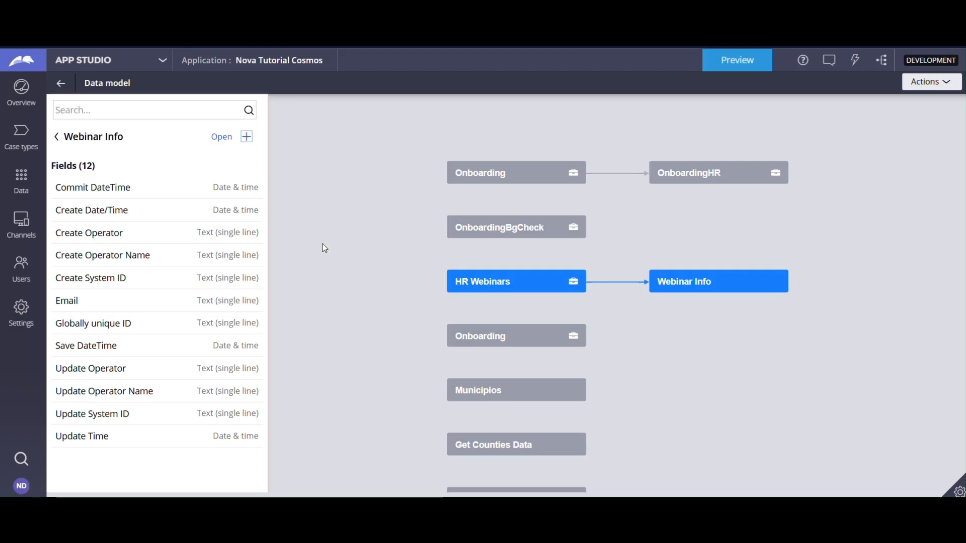
Add a single-line text field named Webinar Topic to the Webinar Info data object.
left_click(247, 139)
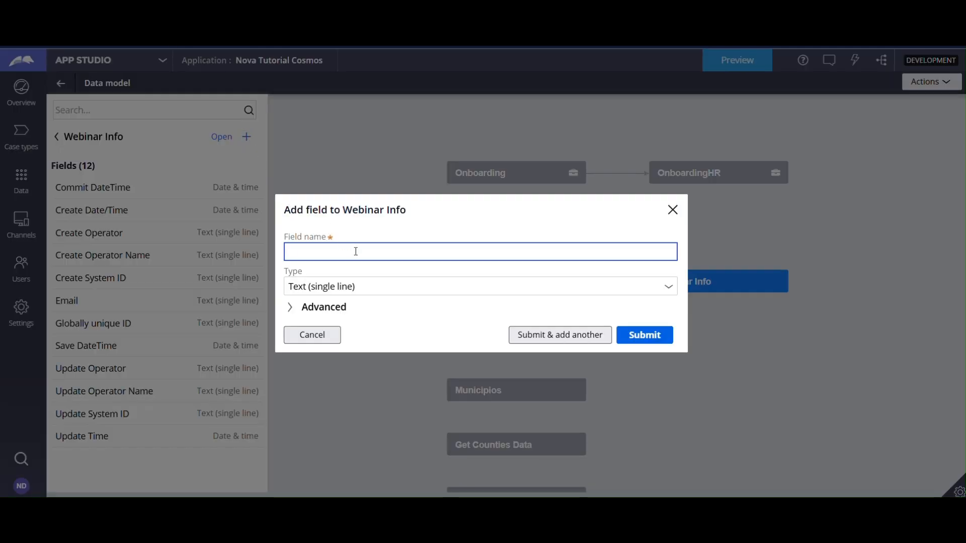
type("Webinar Topic")
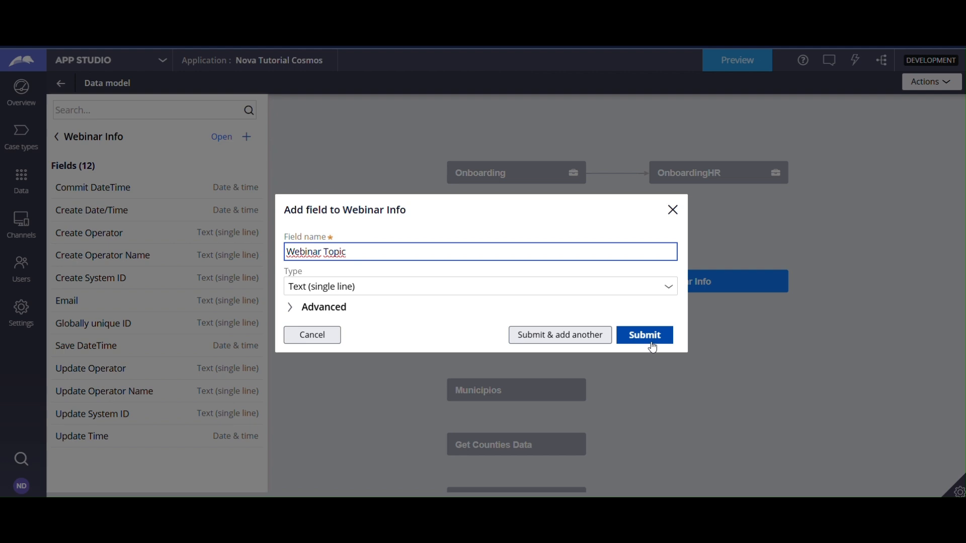
left_click(635, 337)
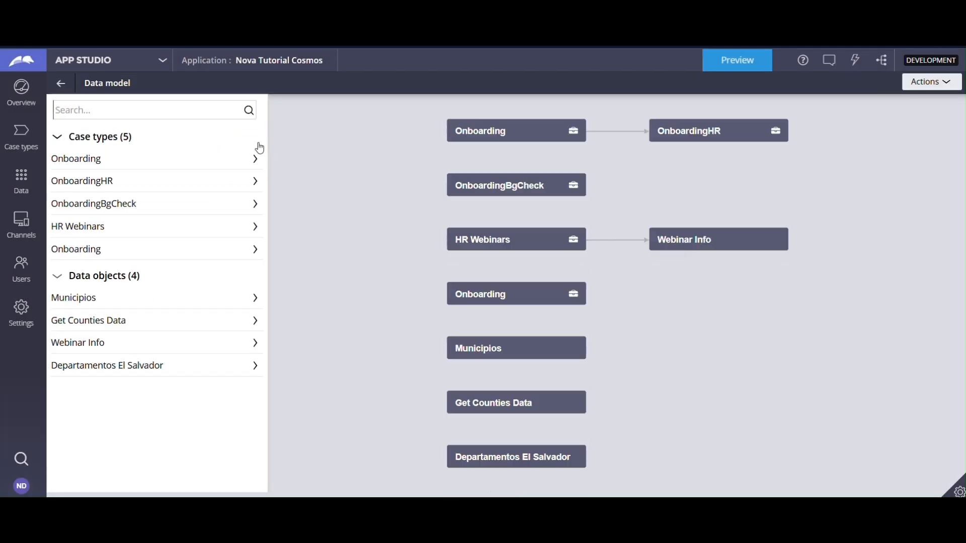
Review the fields of the Webinar Info data object in the data model.
left_click(70, 139)
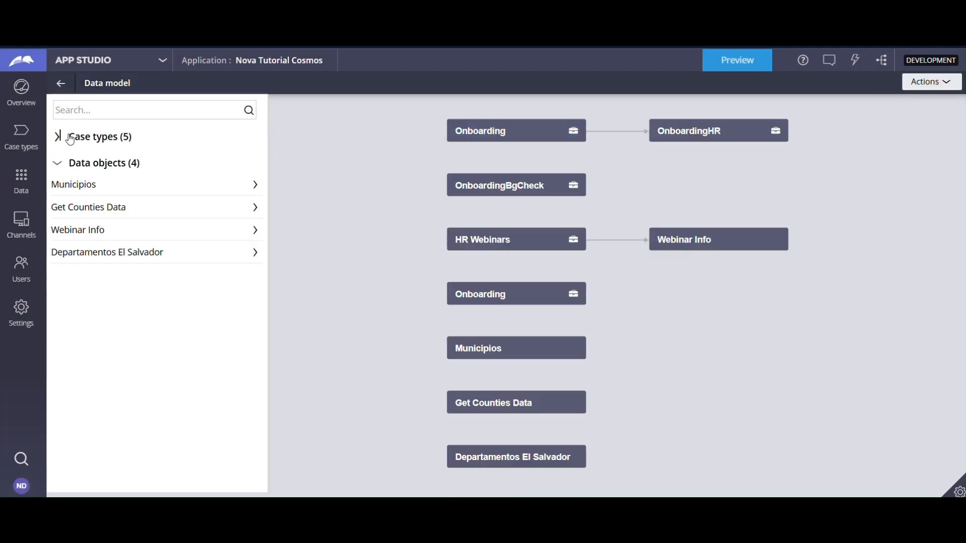
left_click(70, 139)
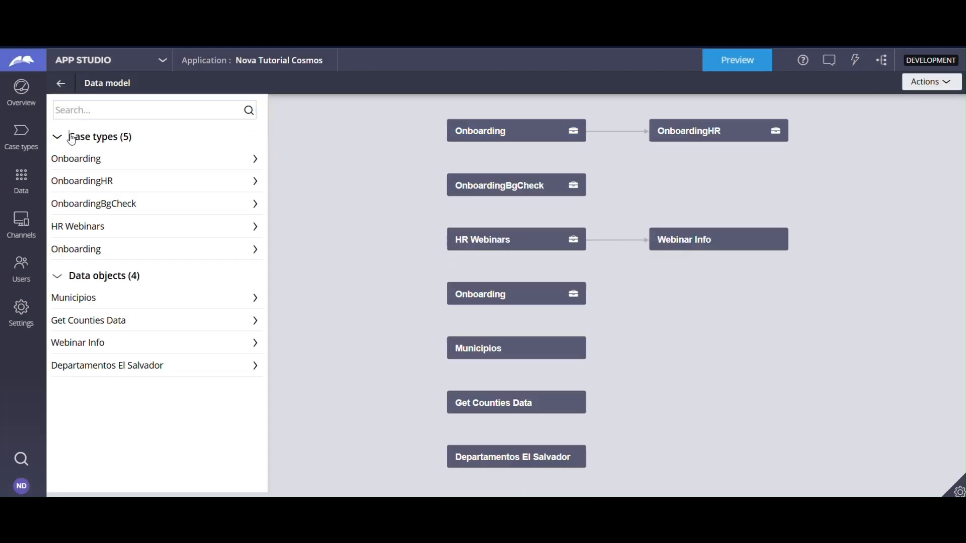
left_click(111, 343)
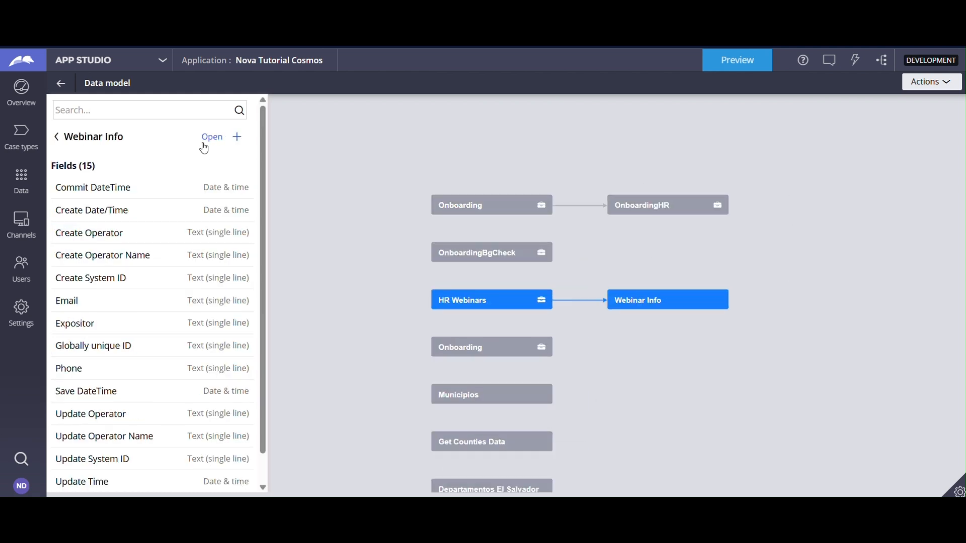
Open the HR Webinars case type and select the Webinar Information step in its life cycle.
left_click(34, 126)
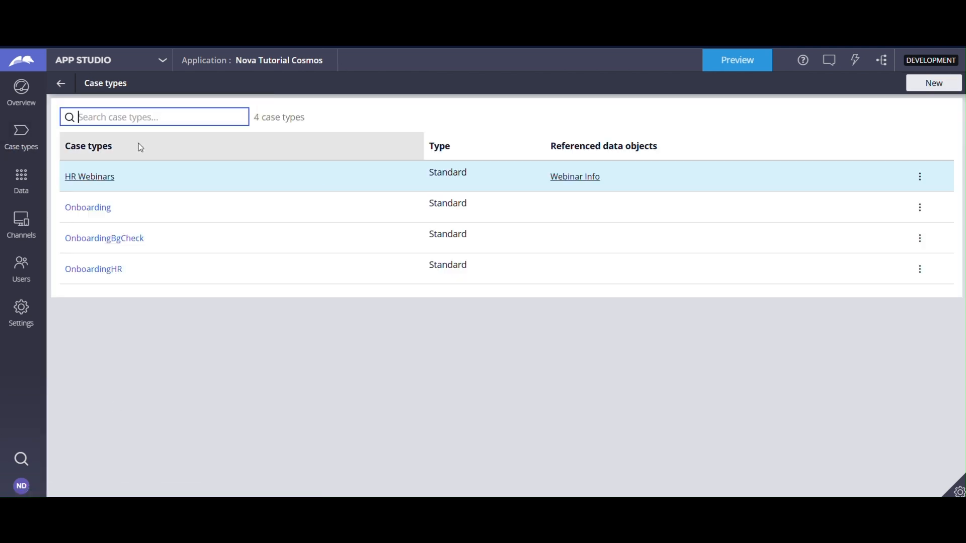
left_click(106, 177)
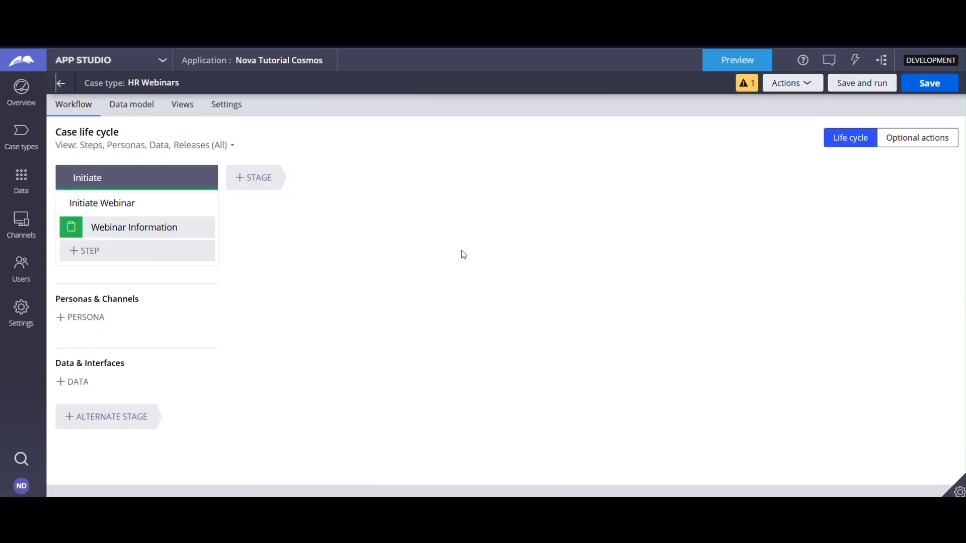
left_click(159, 227)
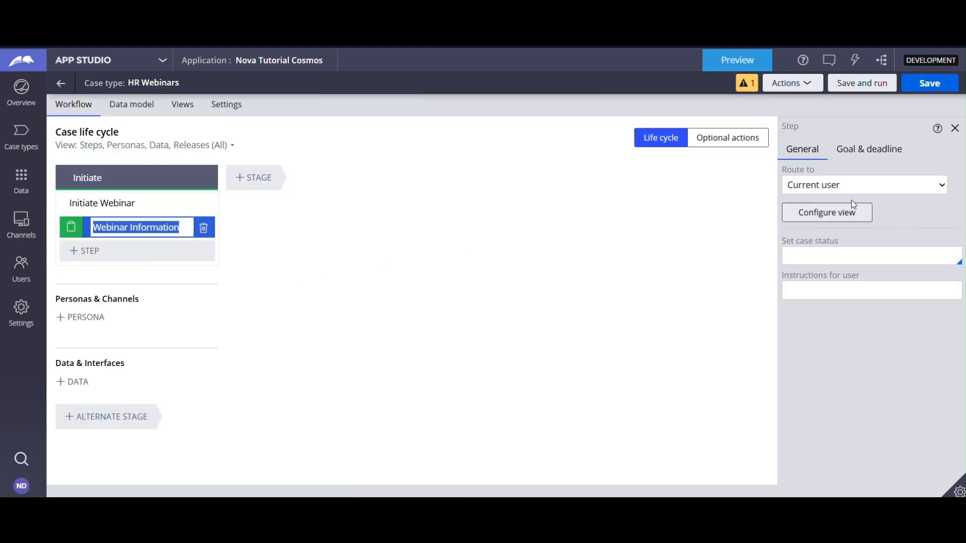
Check the fields available for the Webinar Information view without changing it, and look up the case type's data model.
left_click(825, 211)
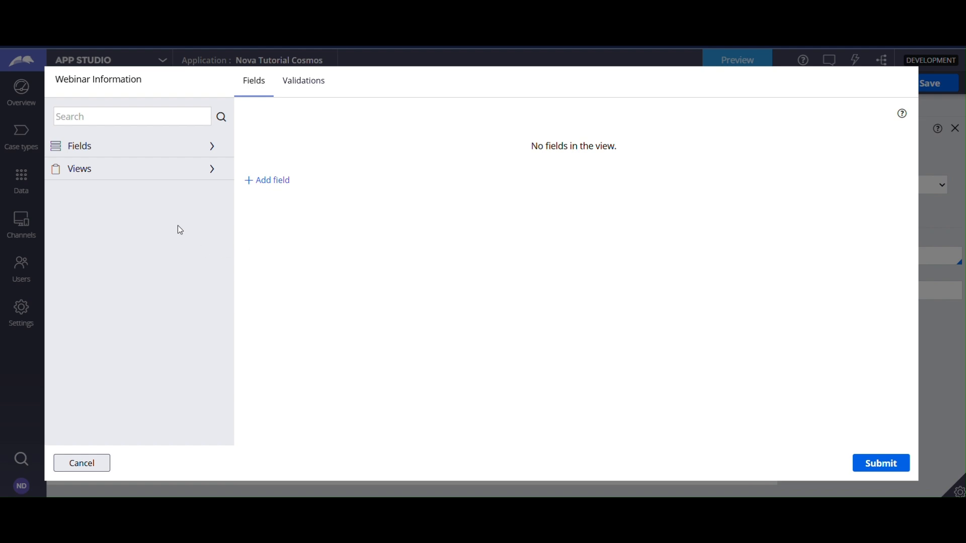
left_click(212, 146)
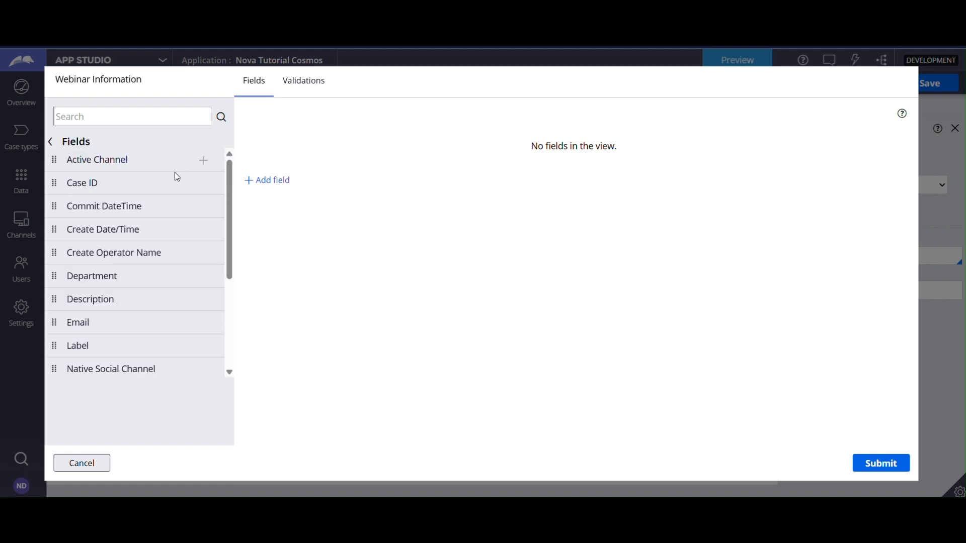
left_click(106, 470)
left_click(121, 105)
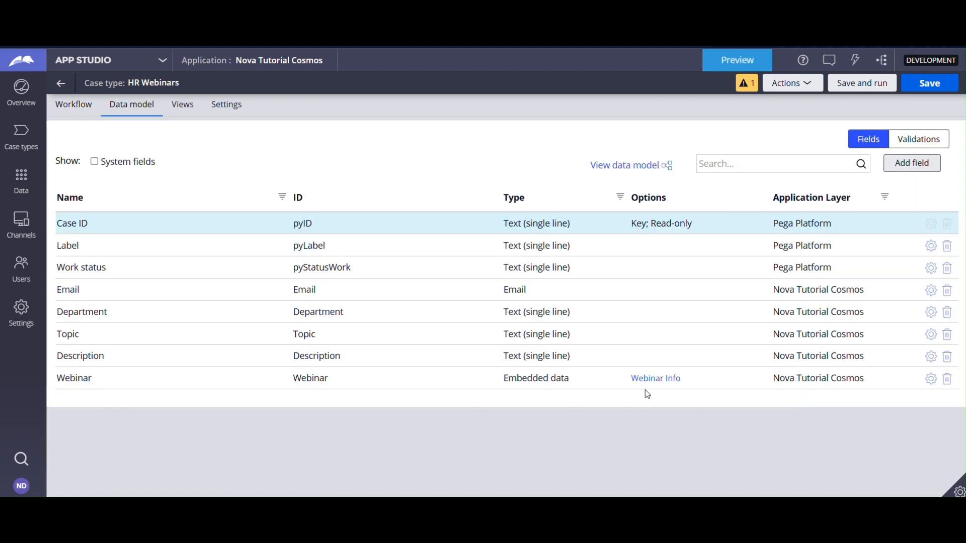
Configure the Webinar Information step's view and add the Email field from the embedded Webinar data.
left_click(69, 110)
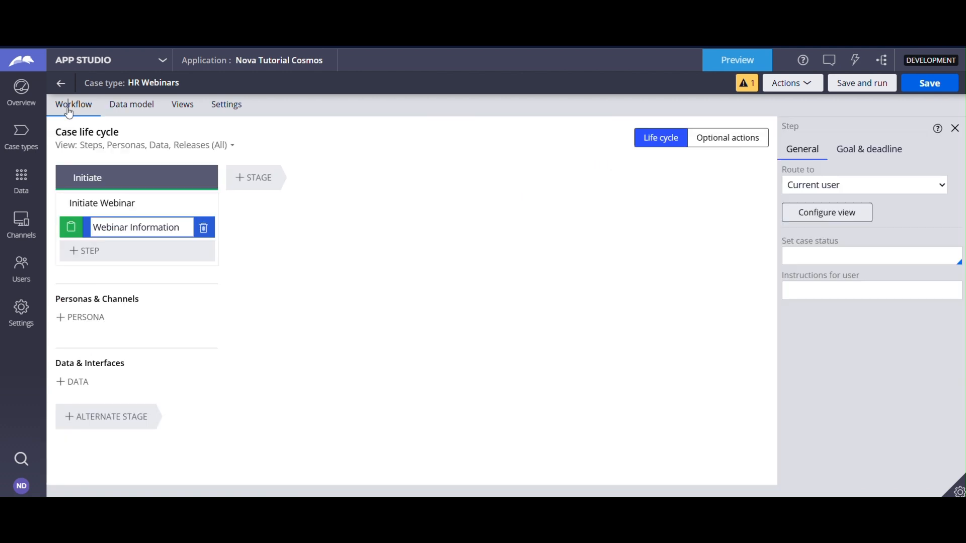
left_click(805, 212)
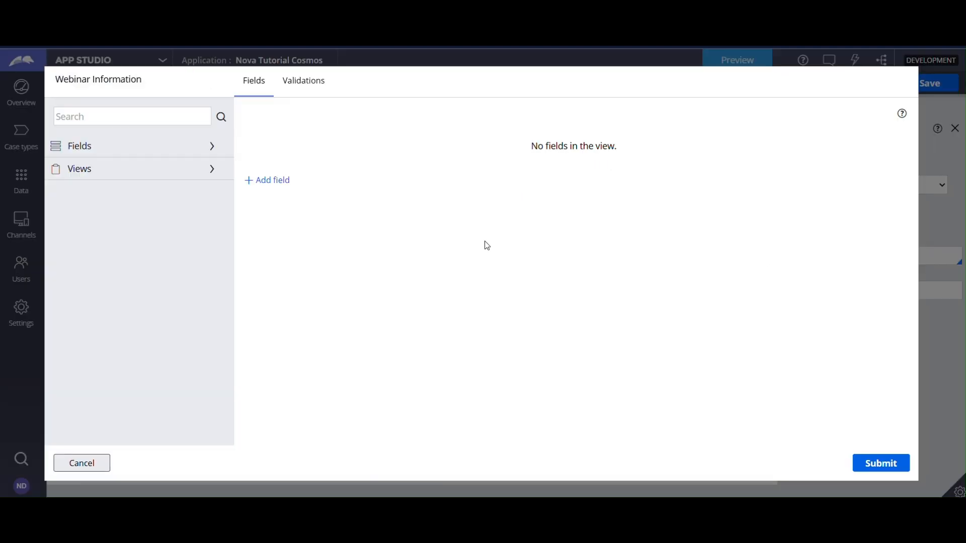
left_click(208, 146)
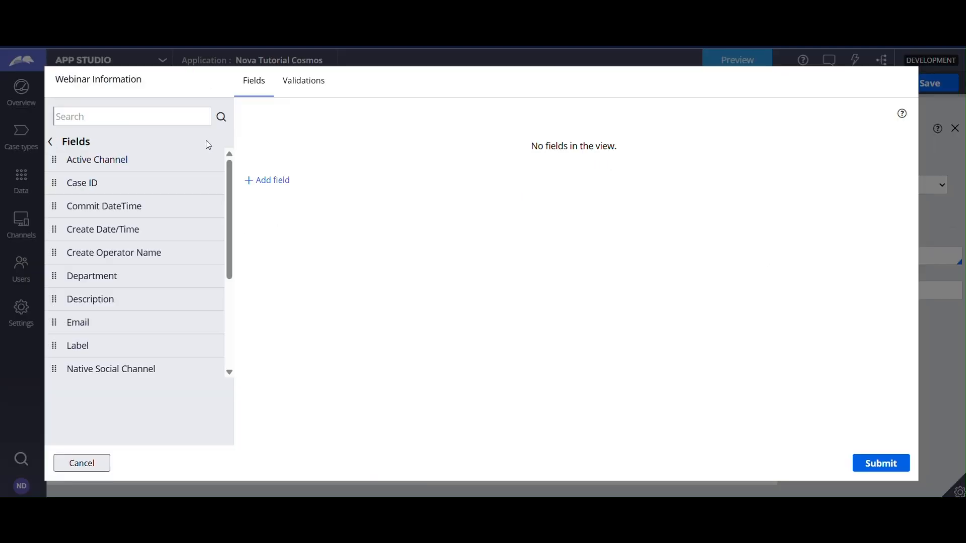
scroll(185, 172, "down", 3)
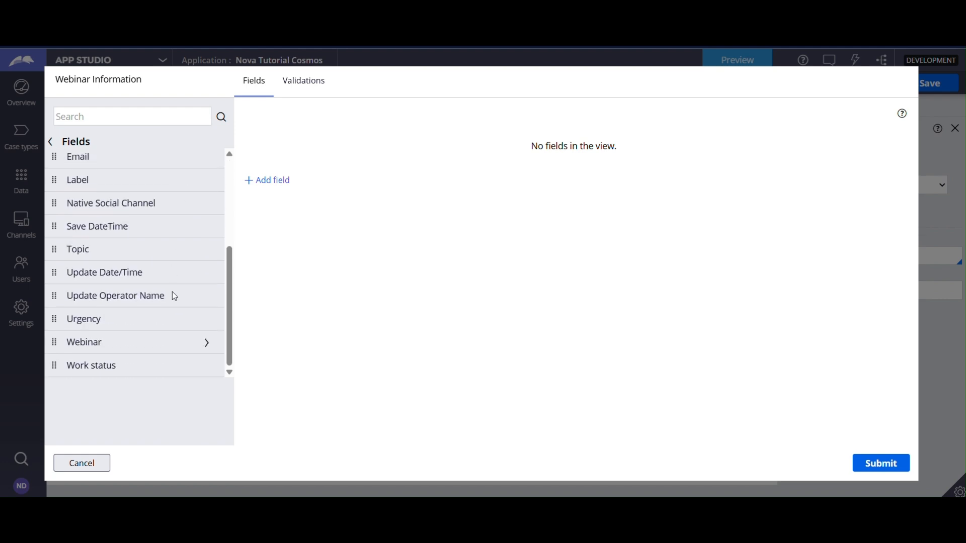
left_click(207, 345)
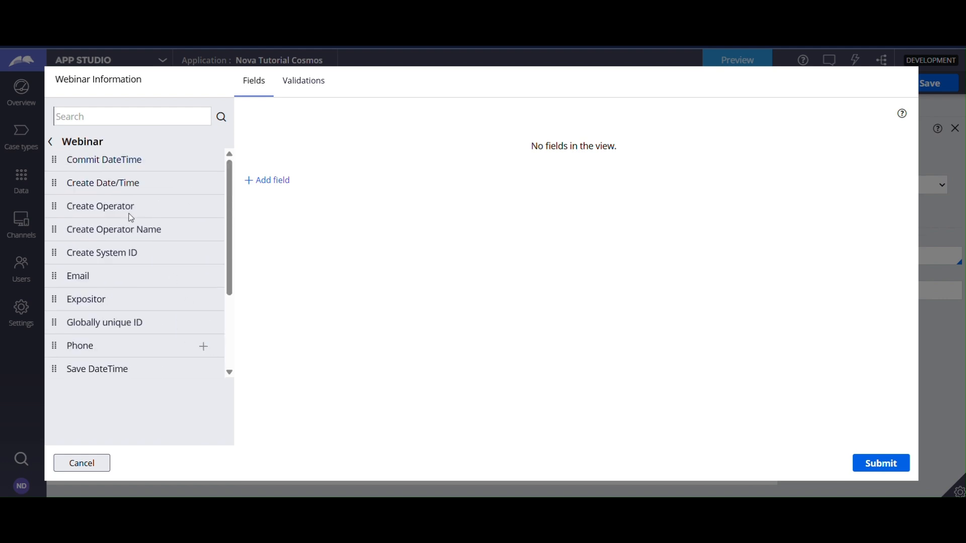
left_click(204, 276)
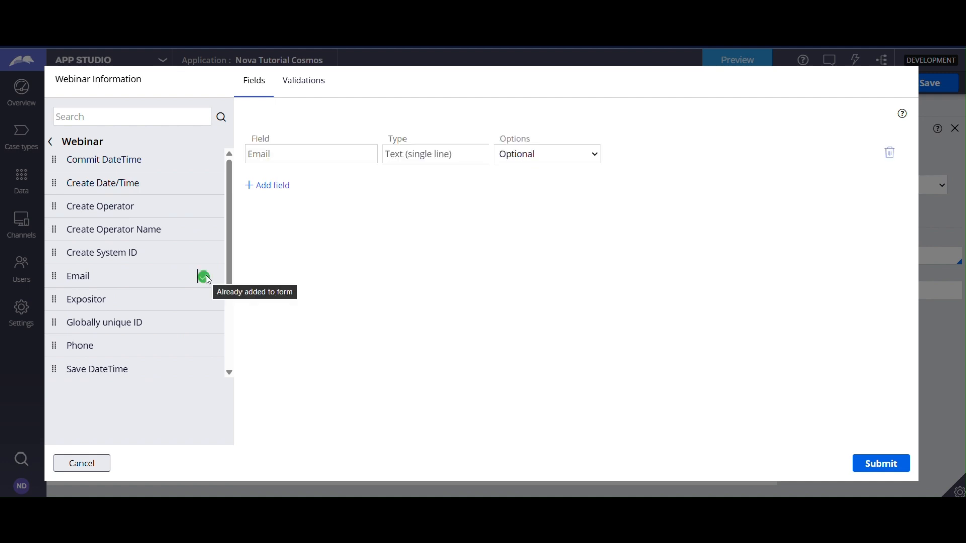
Add the Phone, Expositor and Webinar Topic fields from the embedded Webinar data to the Webinar Information view.
left_click(205, 347)
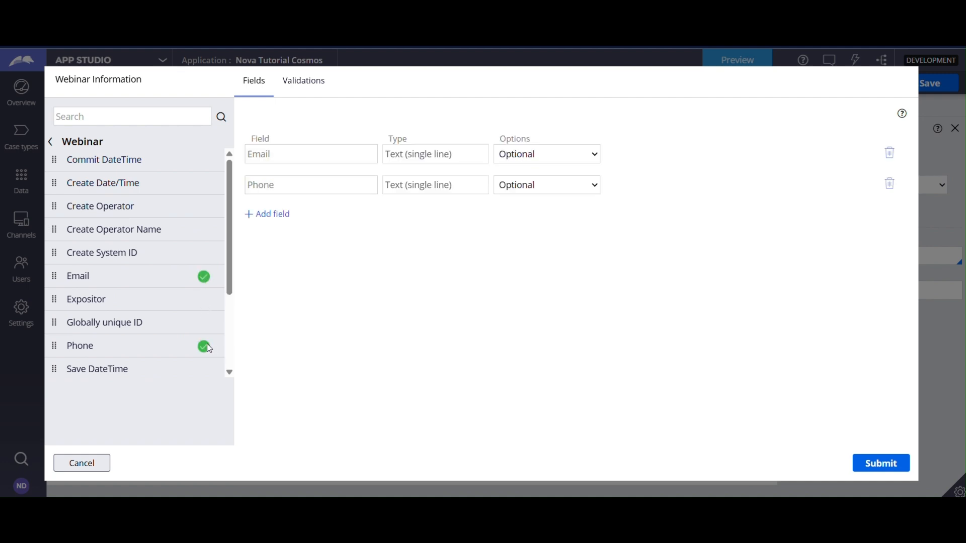
left_click(204, 300)
scroll(164, 318, "down", 3)
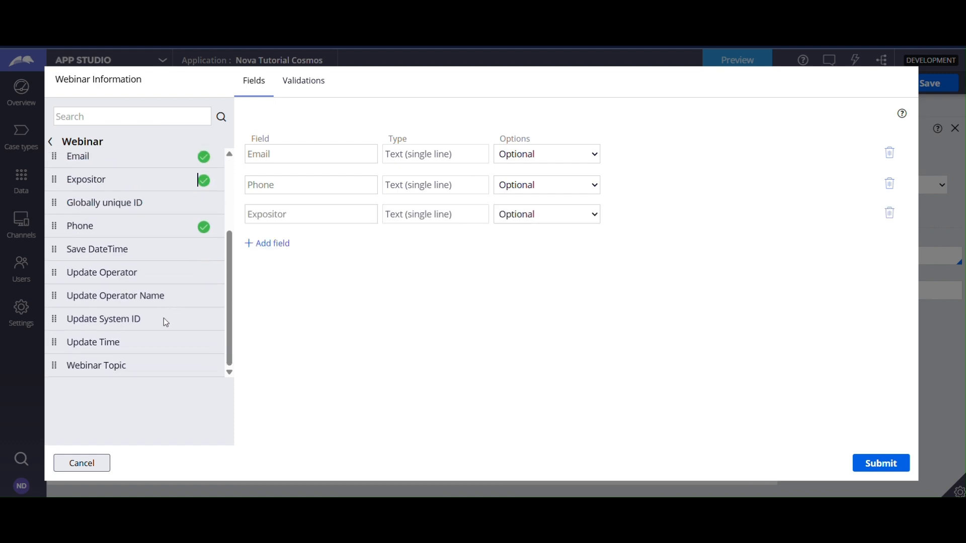
left_click(200, 368)
scroll(165, 297, "up", 3)
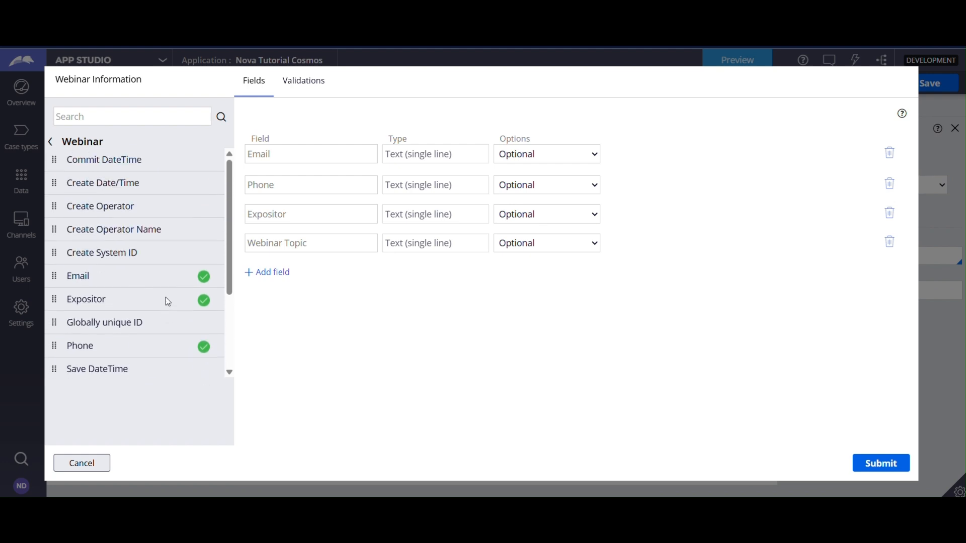
scroll(172, 300, "down", 2)
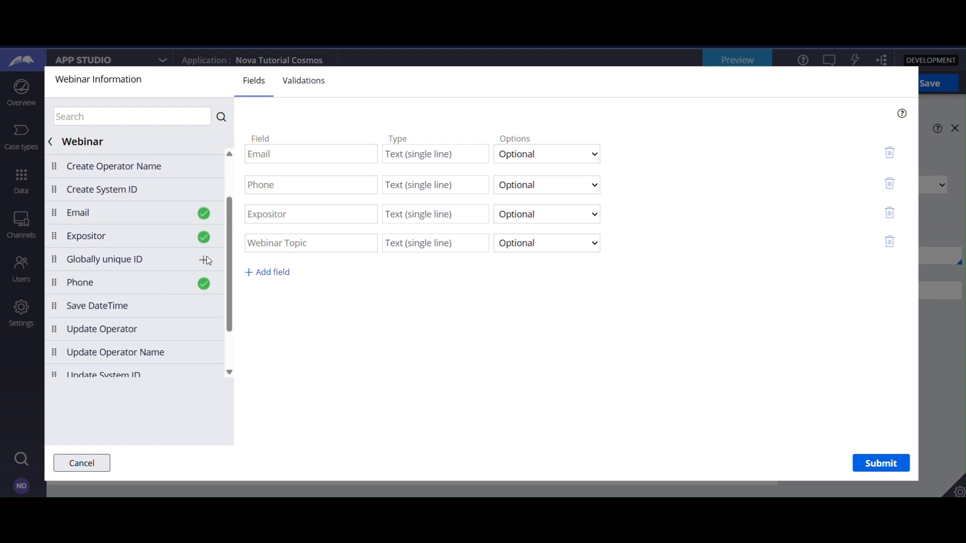
scroll(208, 308, "down", 2)
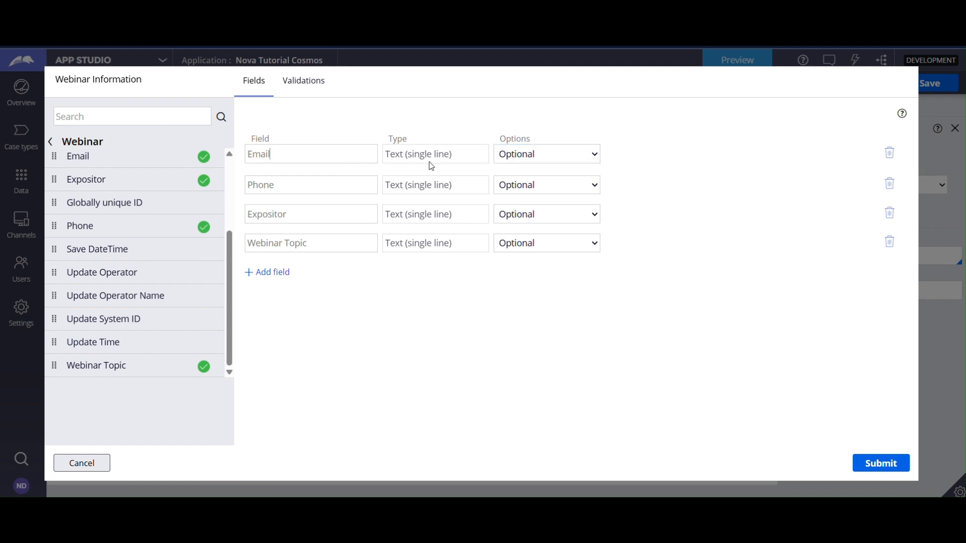
left_click(503, 159)
left_click(688, 170)
left_click(96, 463)
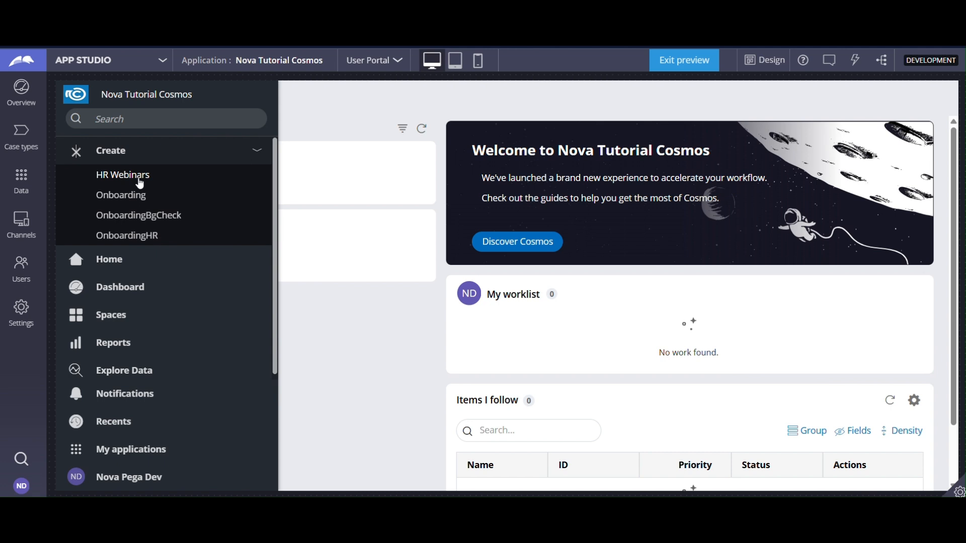
Create a new HR Webinars case in the application preview and fill in a test e-mail address.
left_click(140, 182)
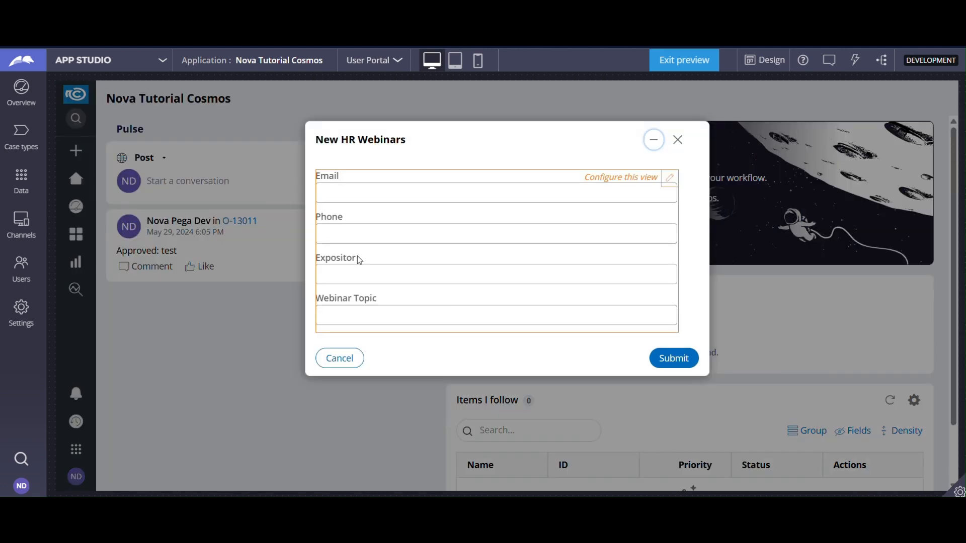
left_click(394, 198)
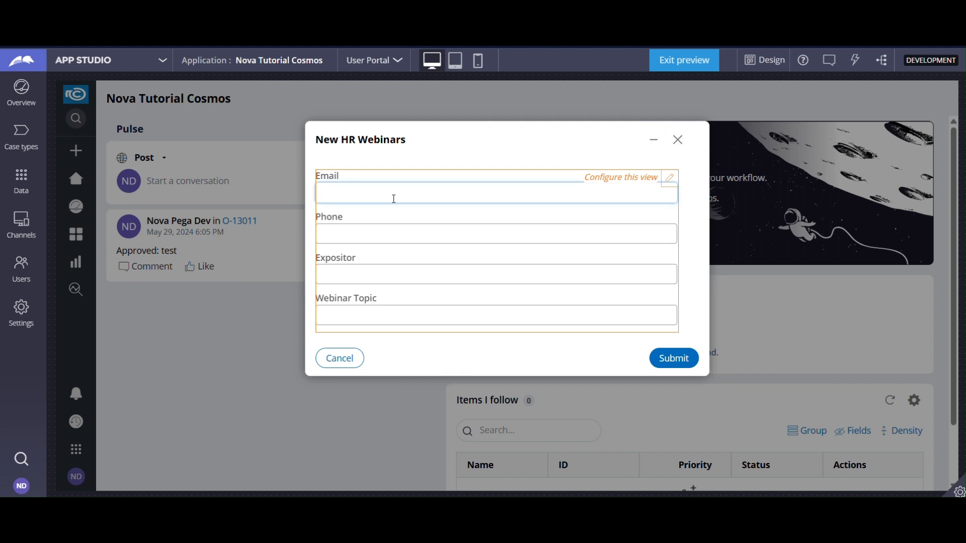
type("dads")
left_click(348, 274)
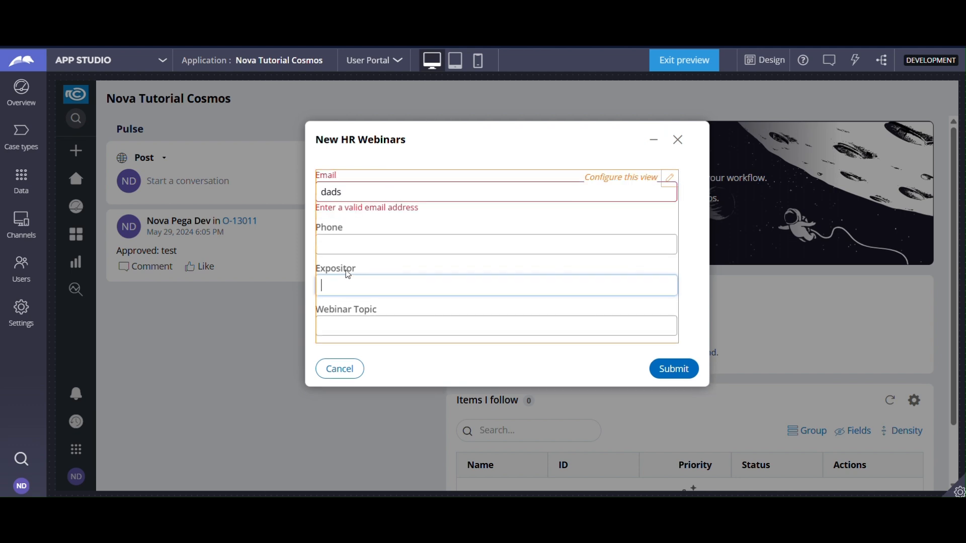
double_click(348, 184)
type("test")
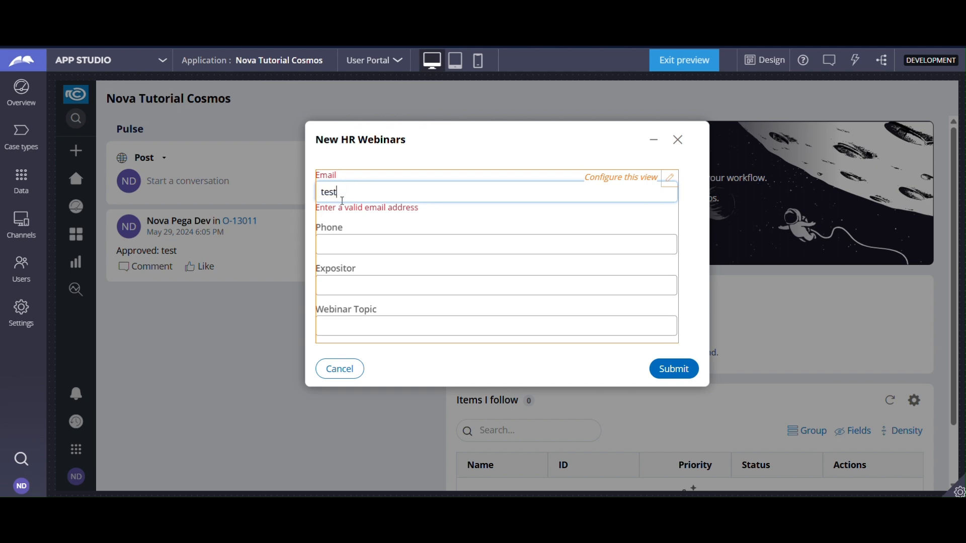
type("@gmail.com")
Fill in a numeric test phone number and the expositor's name in the new HR Webinars case.
left_click(336, 251)
type("xxx")
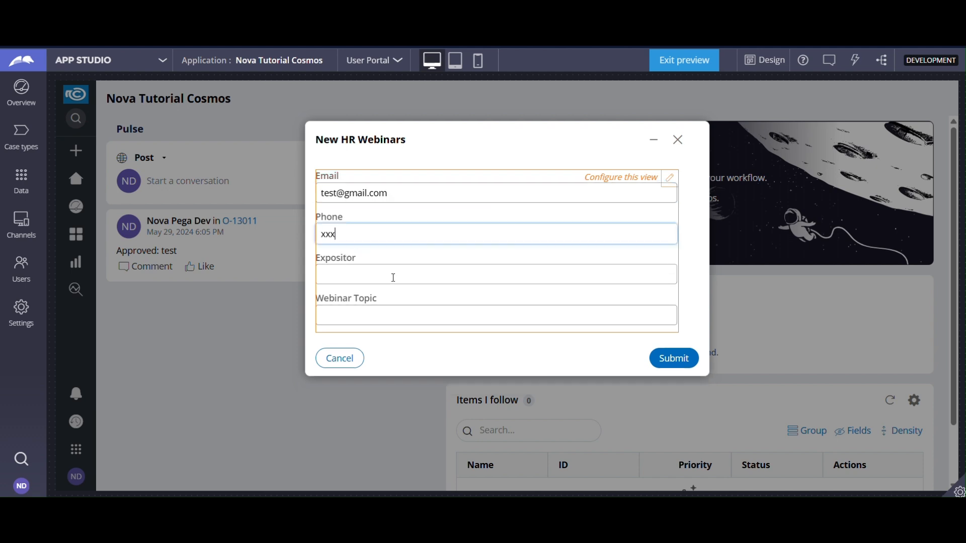
type("x")
left_click(394, 278)
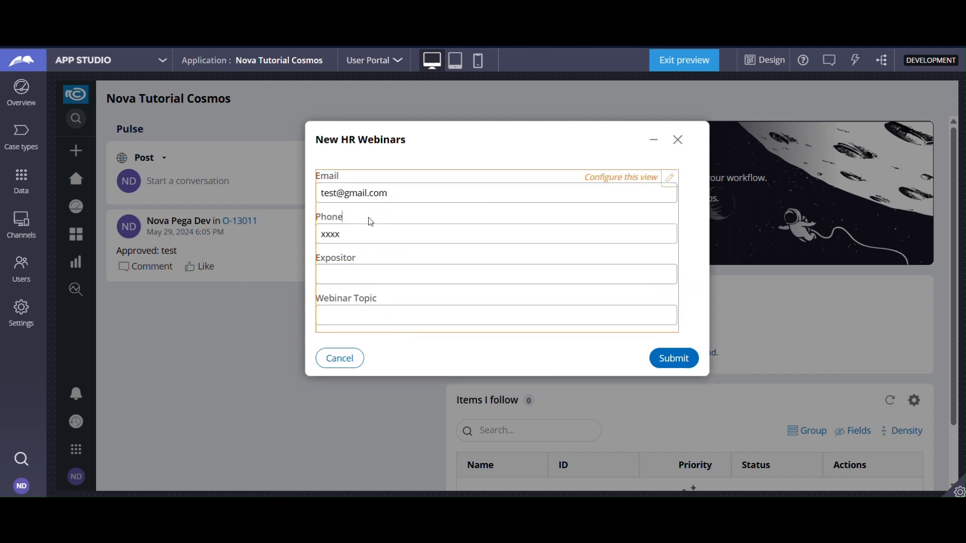
double_click(362, 229)
type("222546467")
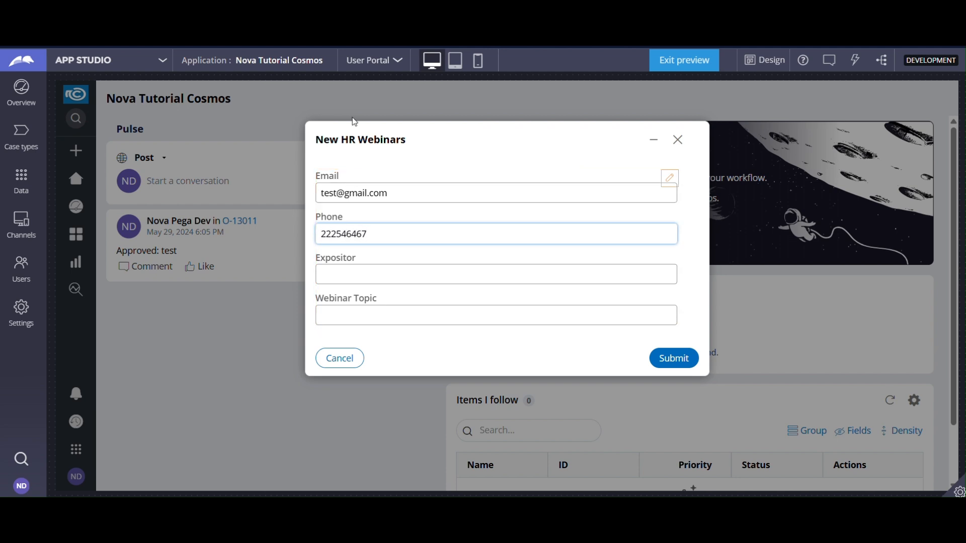
left_click(393, 278)
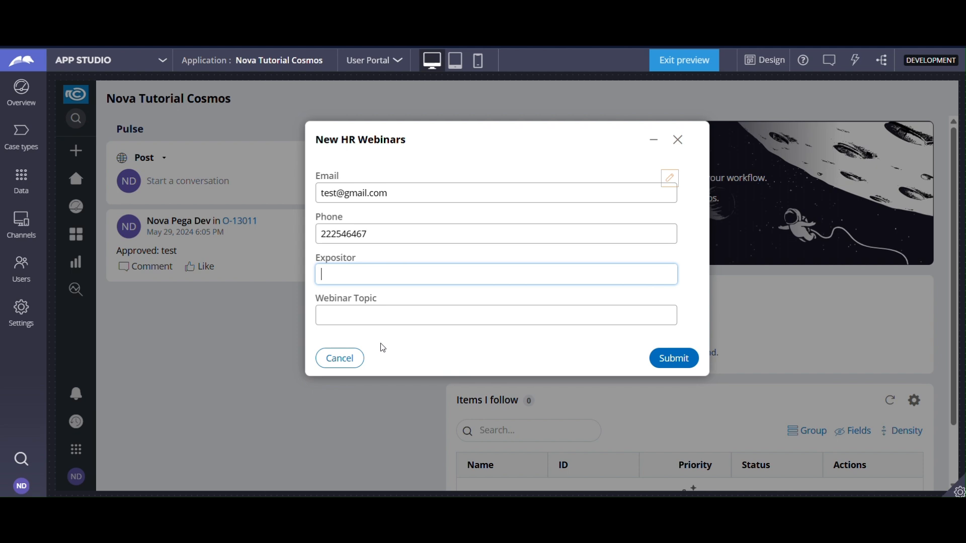
type("Frank")
key("Tab")
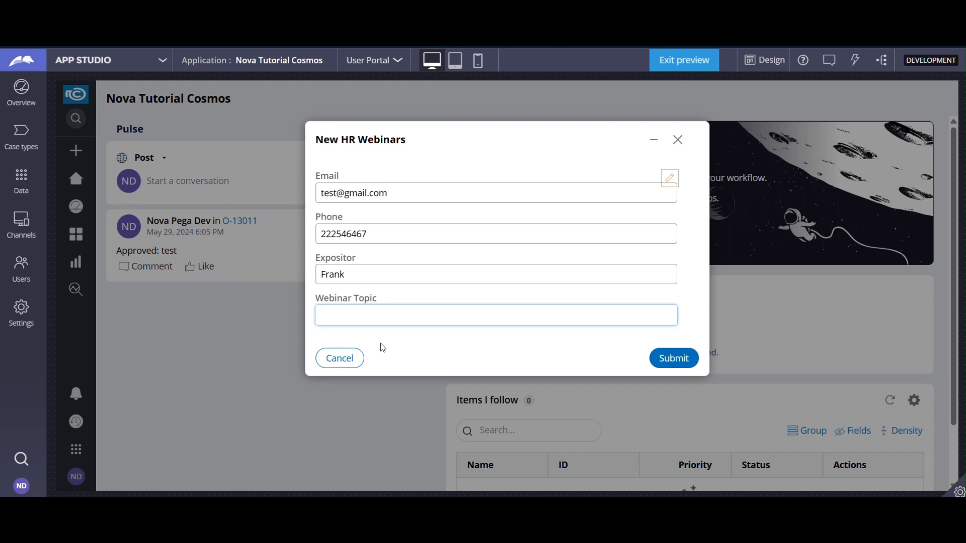
Enter "Modernize your business with AI" as the case's Webinar Topic.
type("Modernize your")
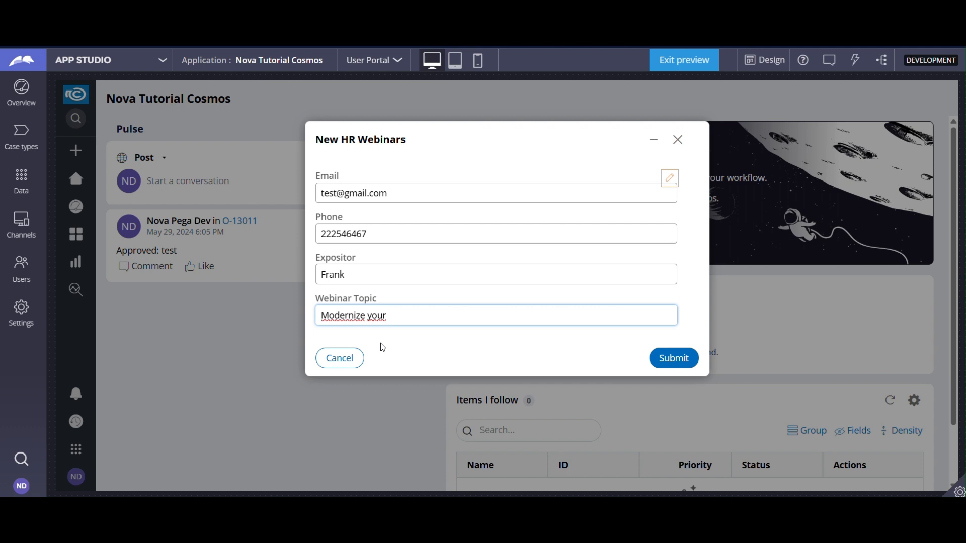
type(" business with AI")
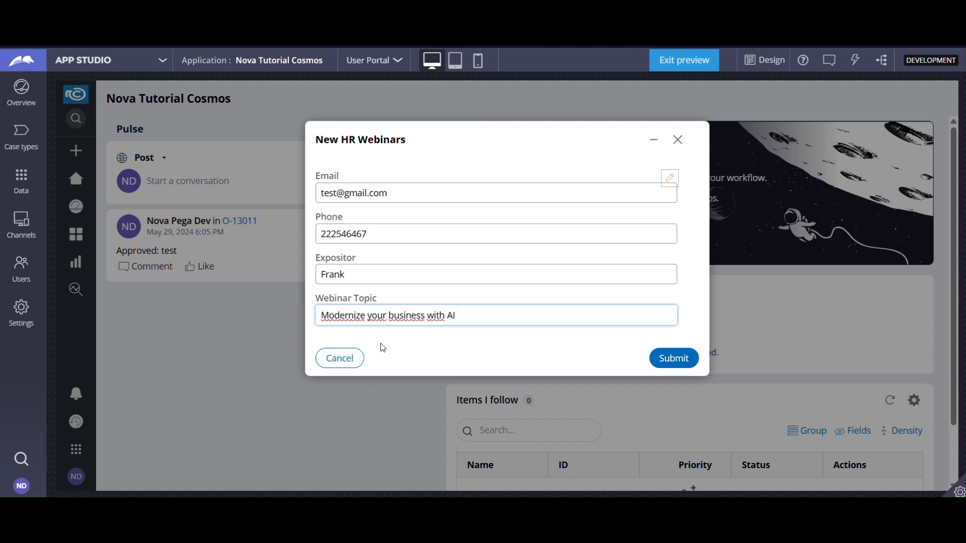
Set the Webinar Topic to "Follow my youtube chanel pega sandbox" and submit the new case.
key("ctrl+a")
type("Fol")
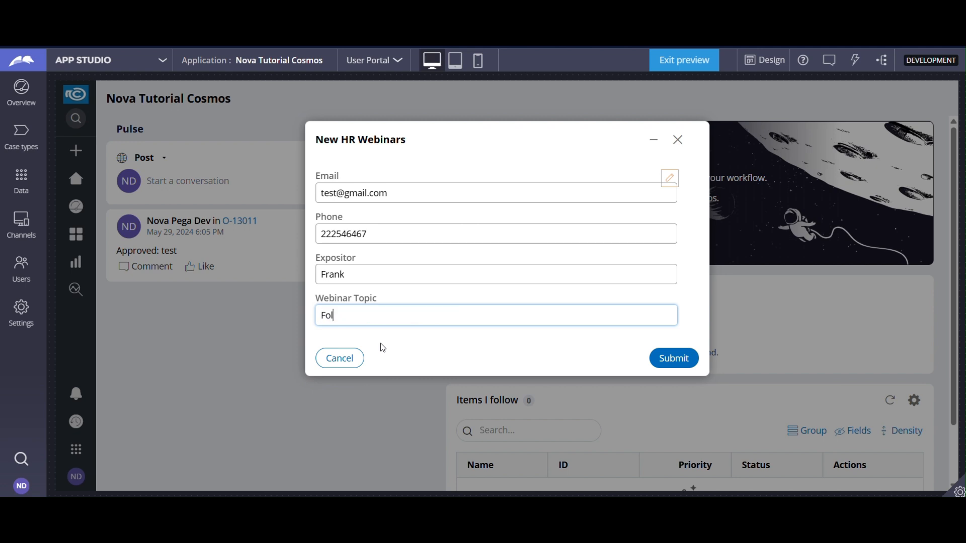
type("low my")
type("youtube chane")
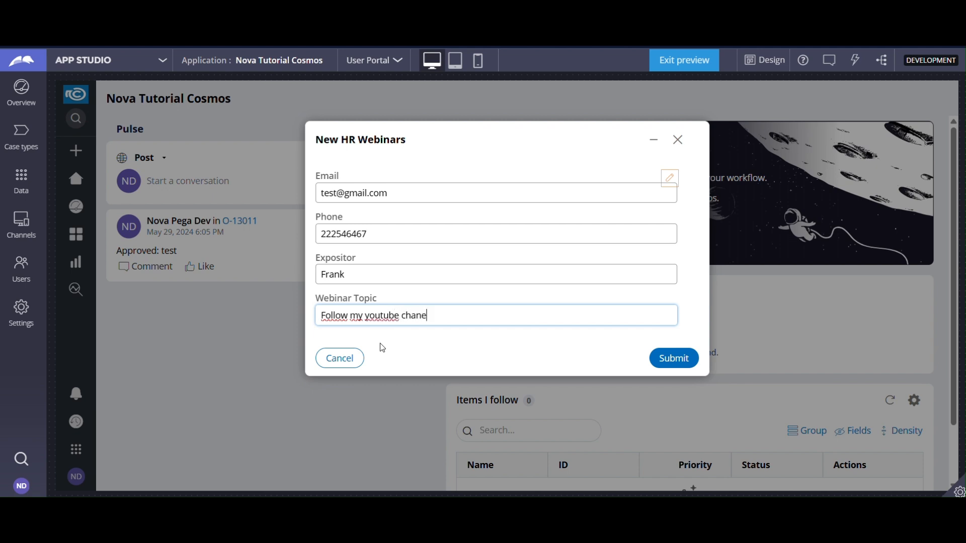
type("ll")
key("BackSpace")
key("BackSpace")
key("BackSpace")
key("BackSpace")
type("nell")
key("BackSpace")
type("pega sandbox")
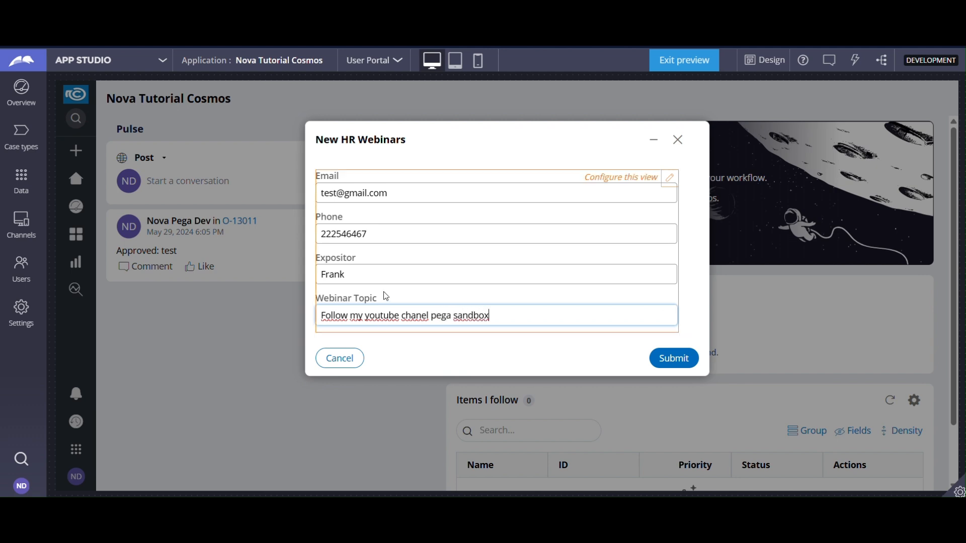
left_click(680, 359)
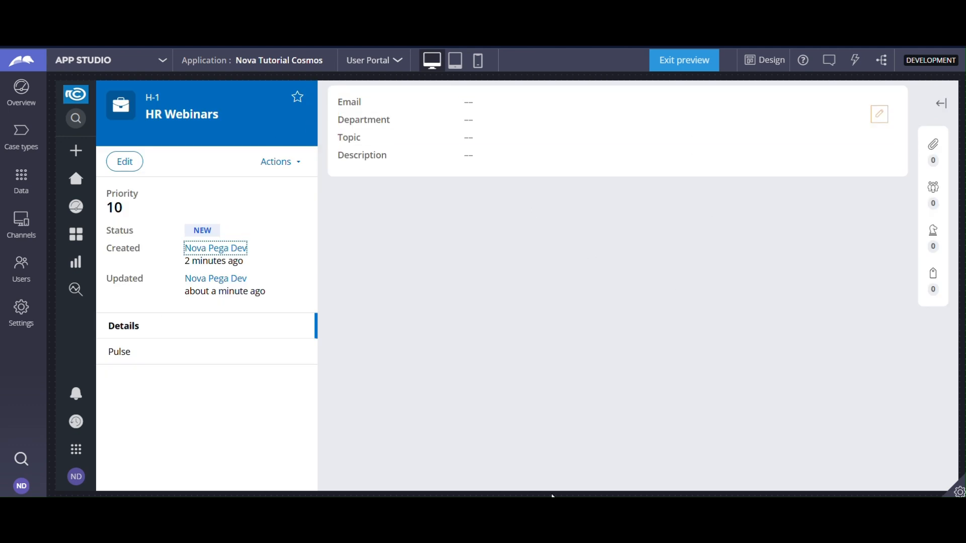
Add a second stage after Initiate in the HR Webinars case type and have it resolve the case when its processes complete.
left_click(17, 137)
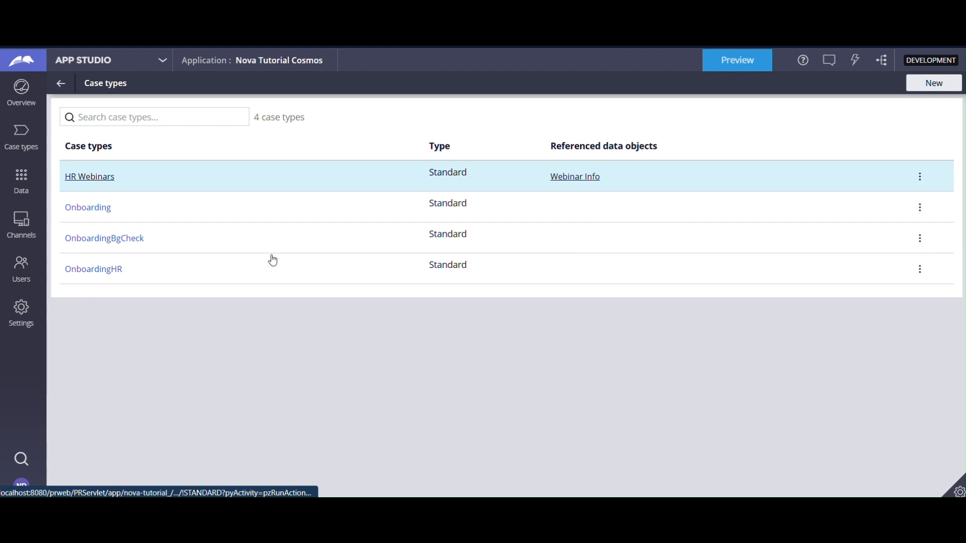
left_click(101, 180)
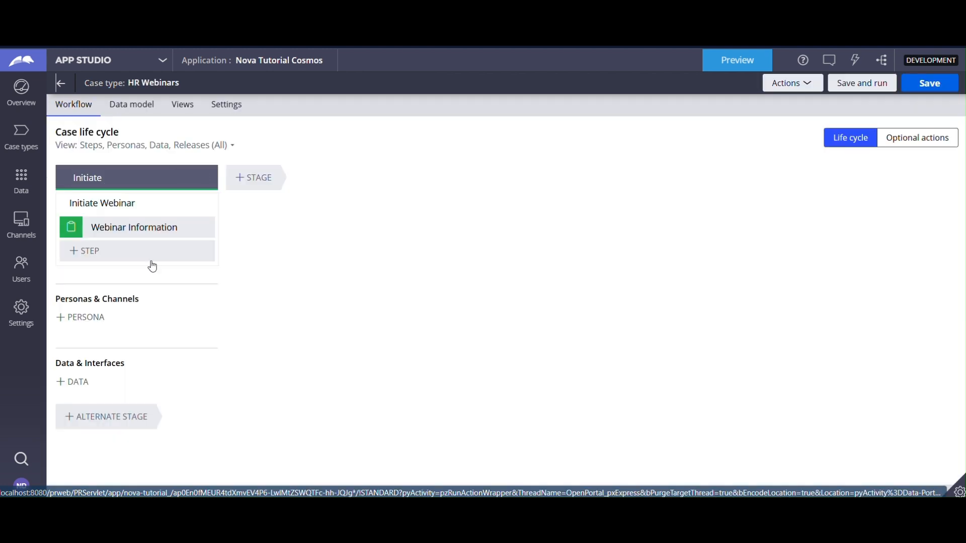
left_click(252, 182)
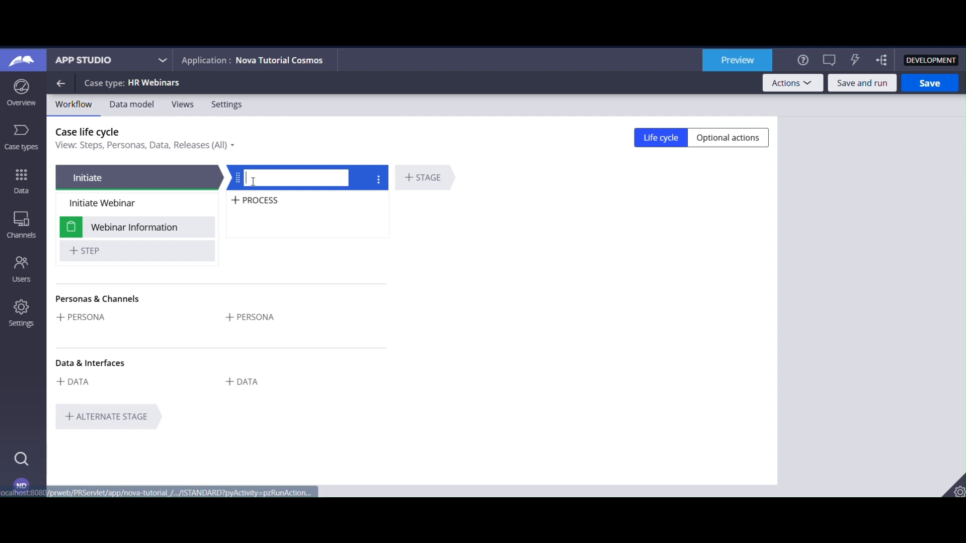
left_click(379, 180)
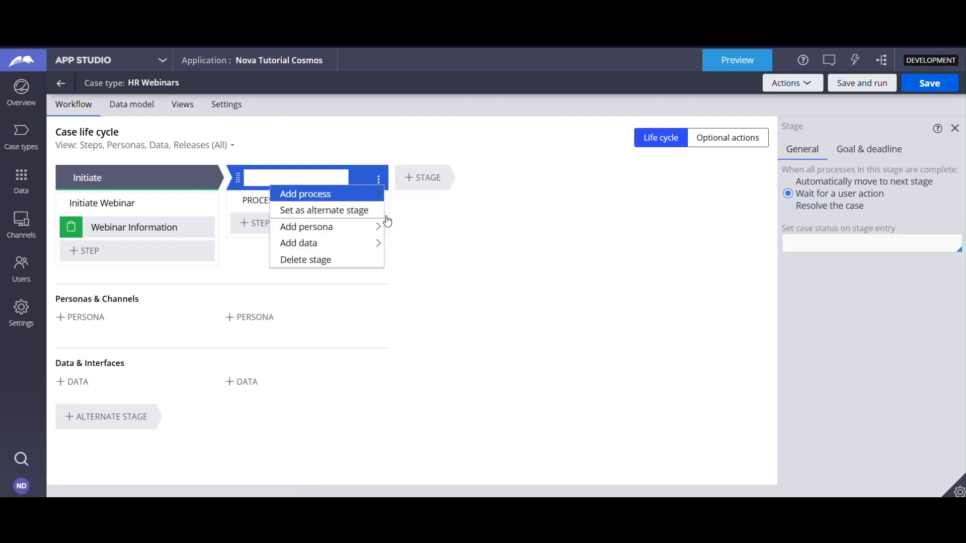
mouse_move(375, 199)
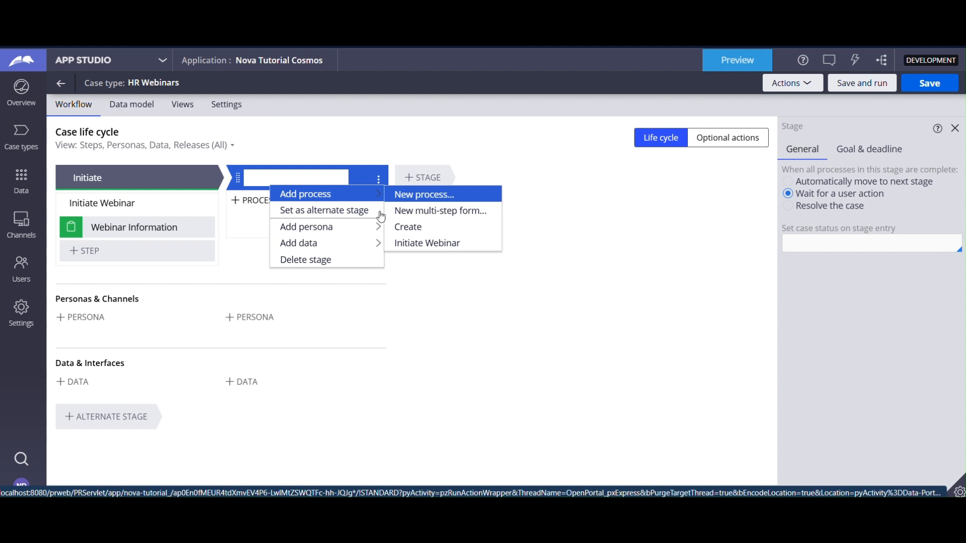
mouse_move(374, 249)
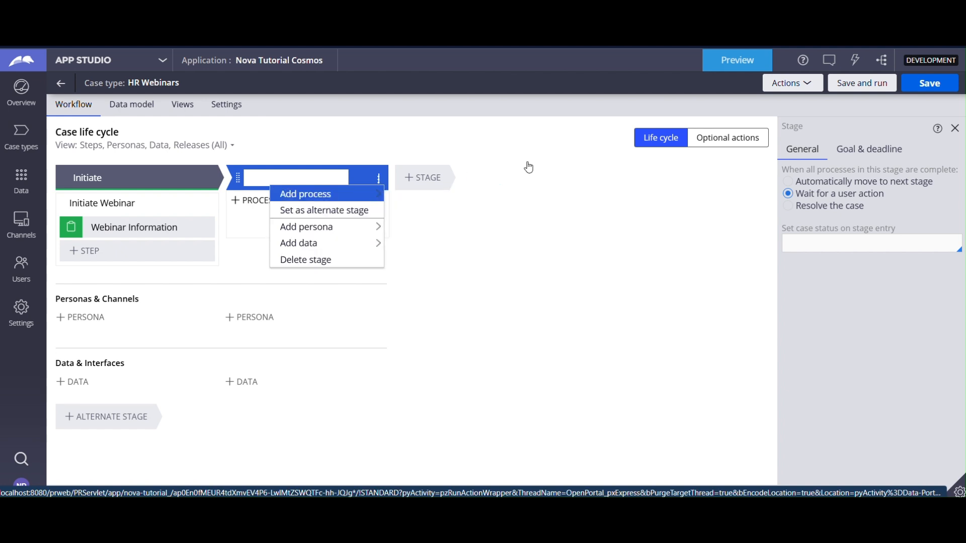
left_click(788, 205)
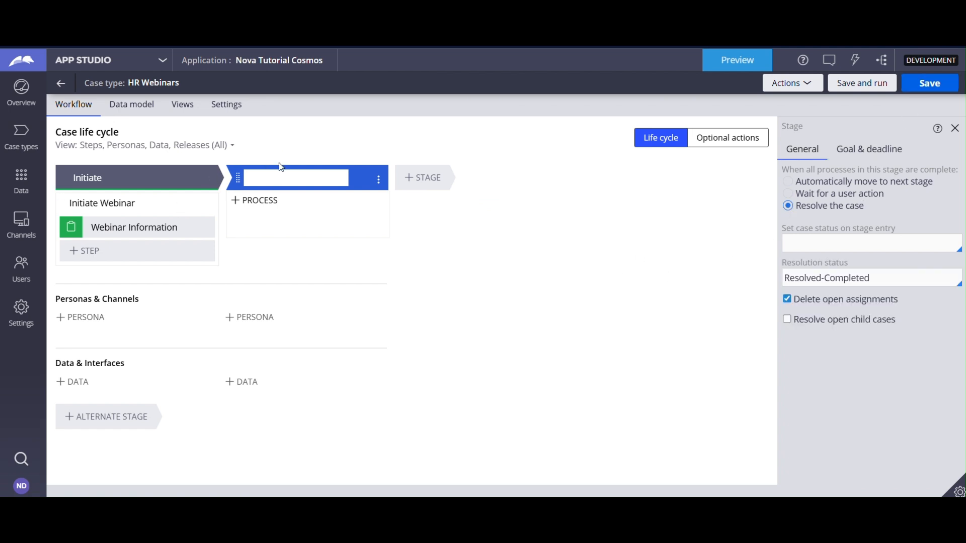
Name the new stage "review and finish".
type("Wra")
key("BackSpace")
key("BackSpace")
type("review AND")
type("nd finish")
key("Return")
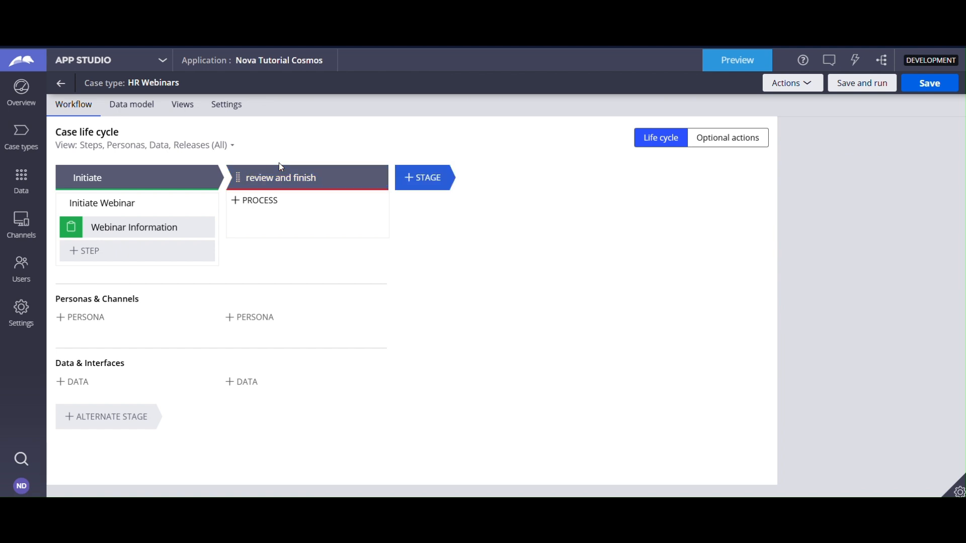
left_click(103, 252)
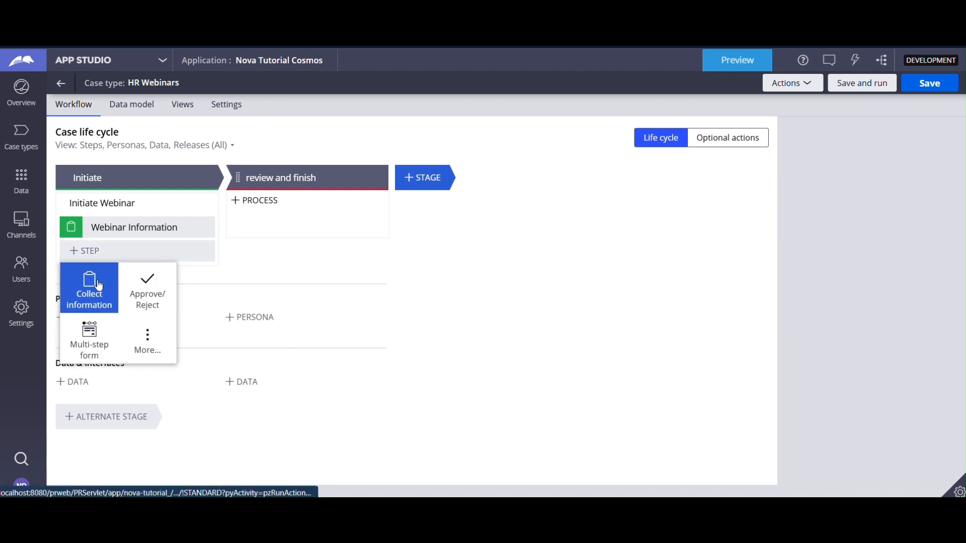
left_click(132, 356)
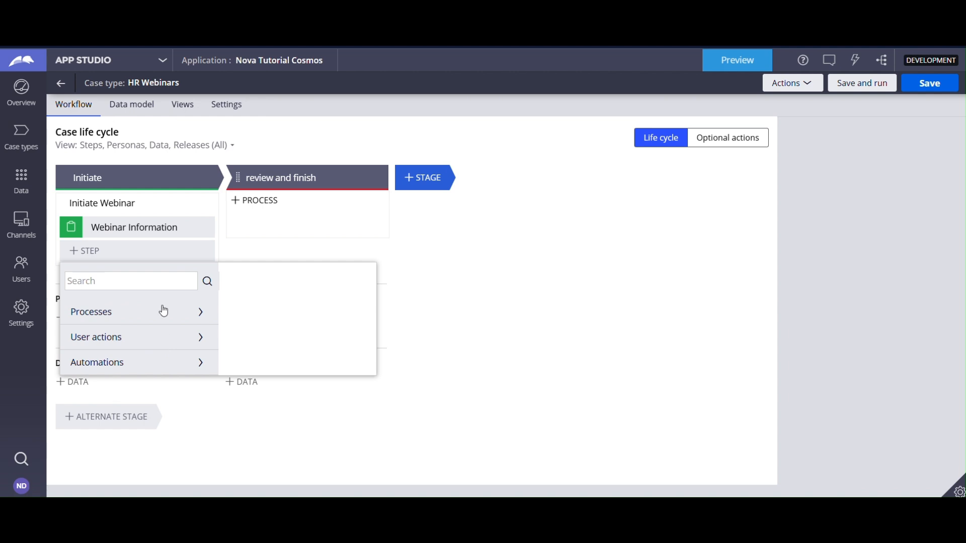
mouse_move(208, 345)
left_click(199, 337)
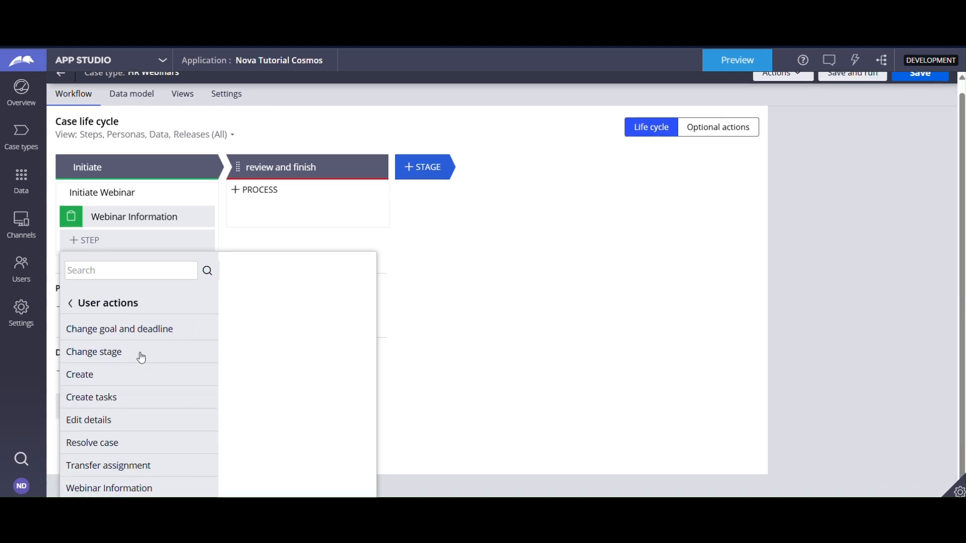
left_click(269, 244)
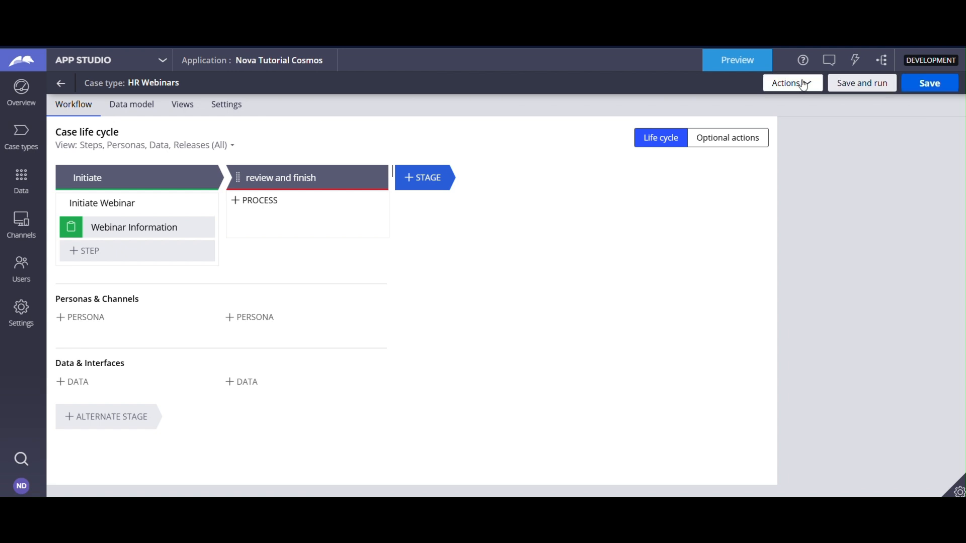
Save the HR Webinars case type.
left_click(929, 83)
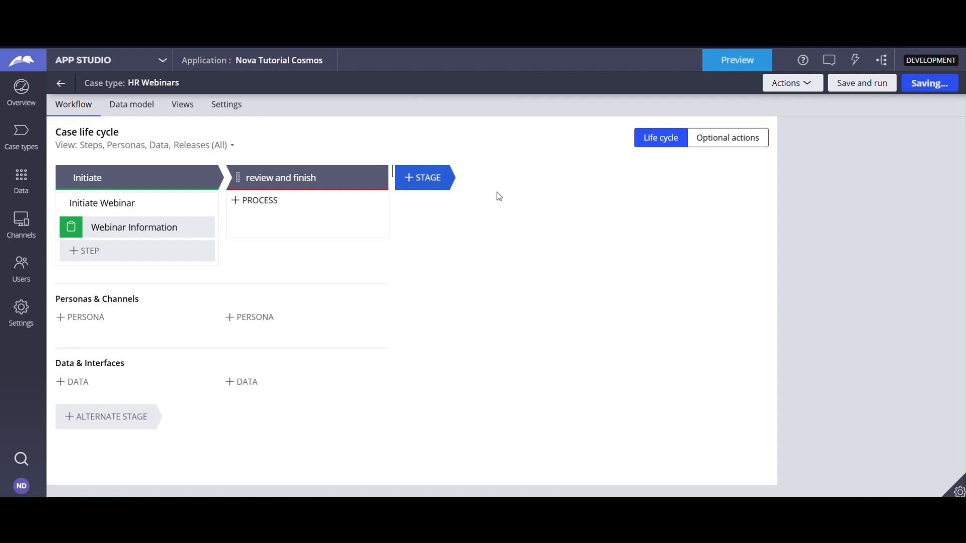